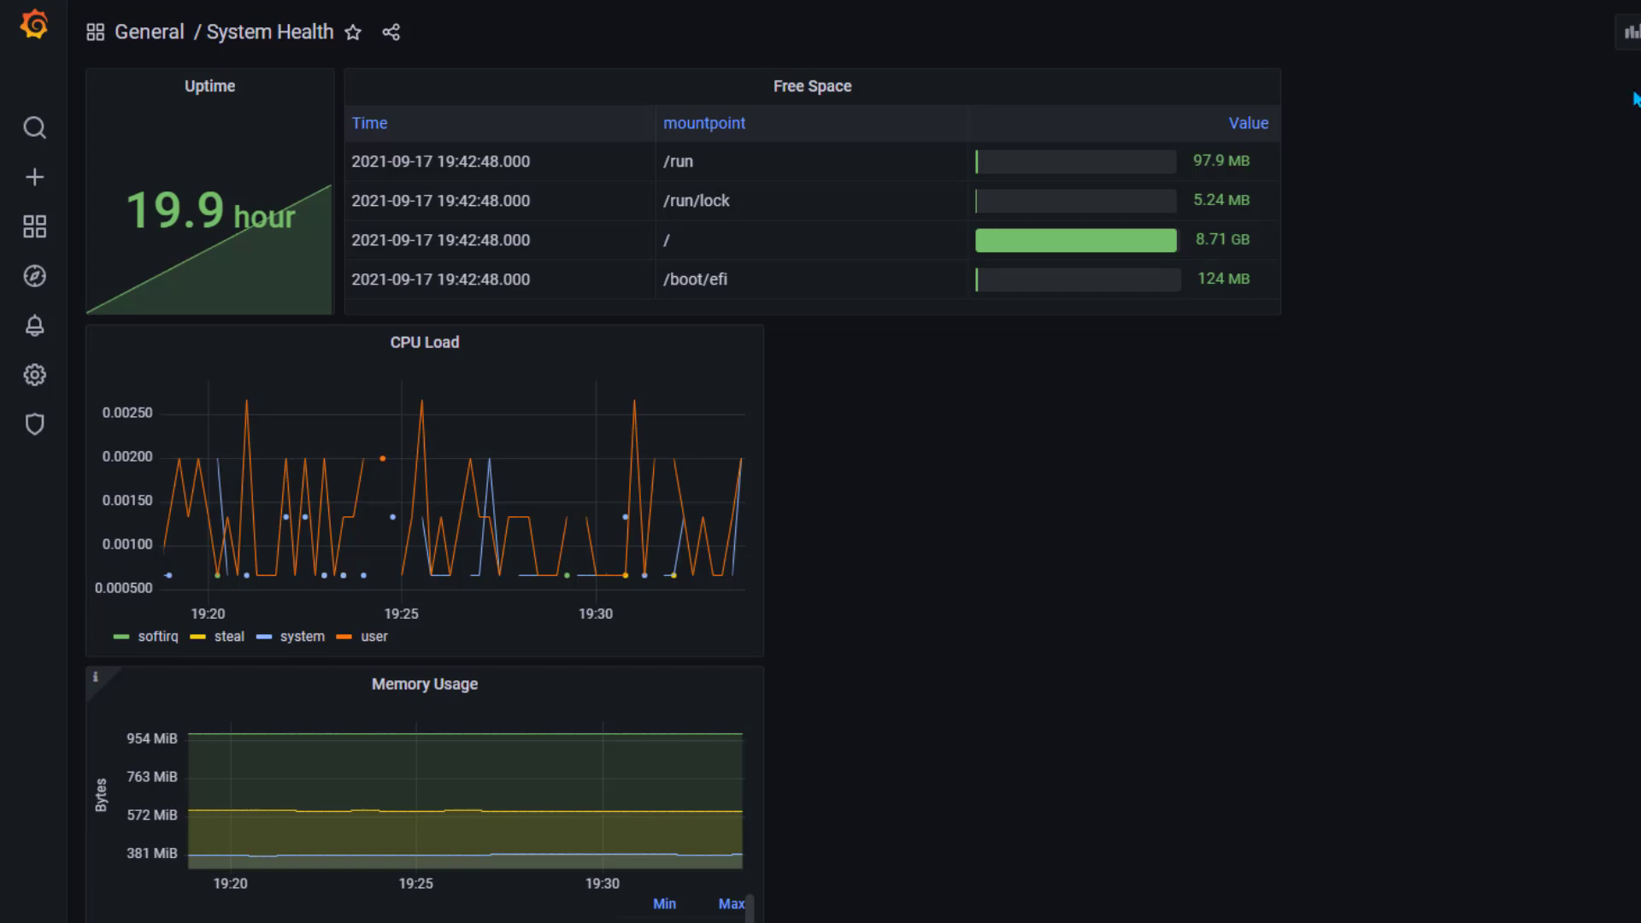
- Create an empty panel on the System Health dashboard and bring up the visualization type list
left_click(1631, 32)
left_click(458, 165)
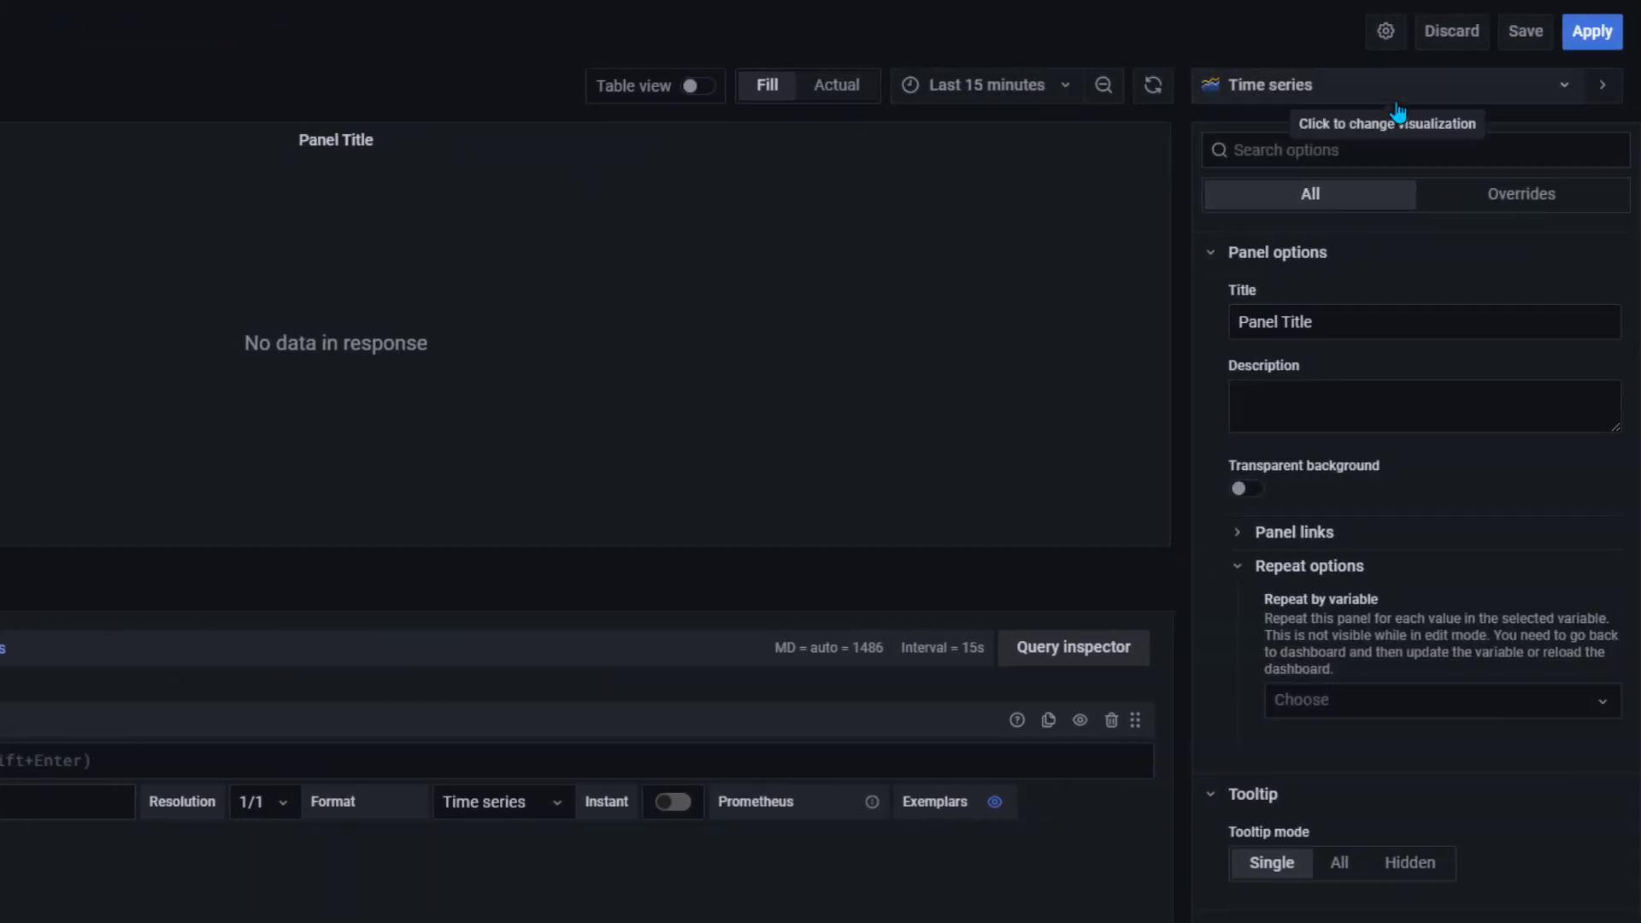
left_click(1397, 104)
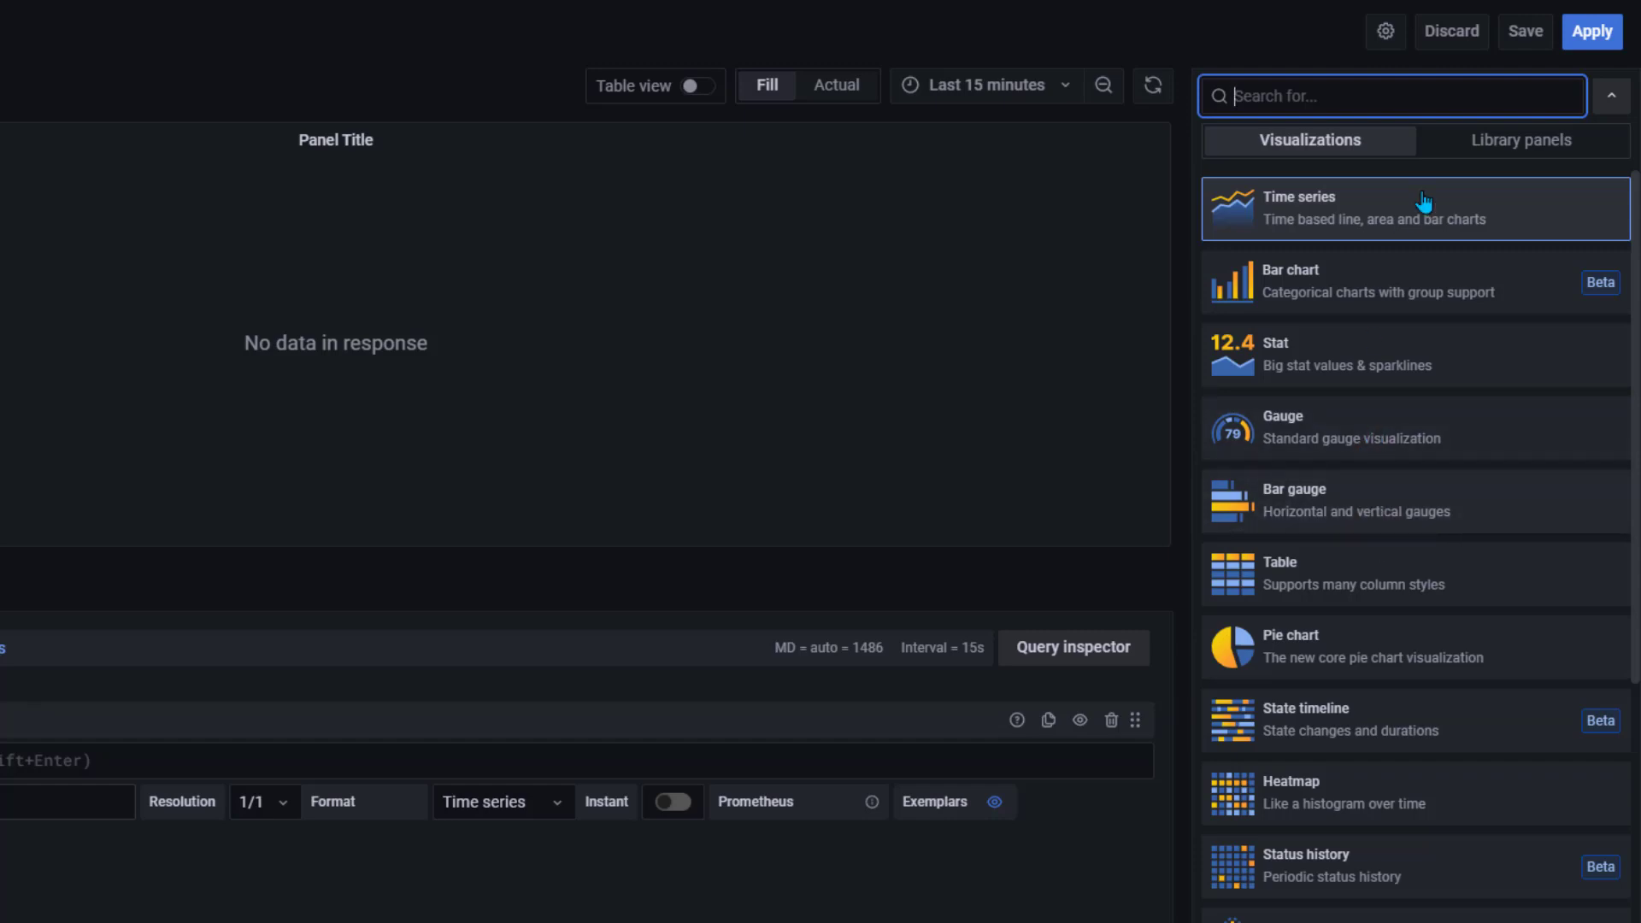
- Discard the new panel's edits and remove the empty panel from the dashboard
left_click(1464, 41)
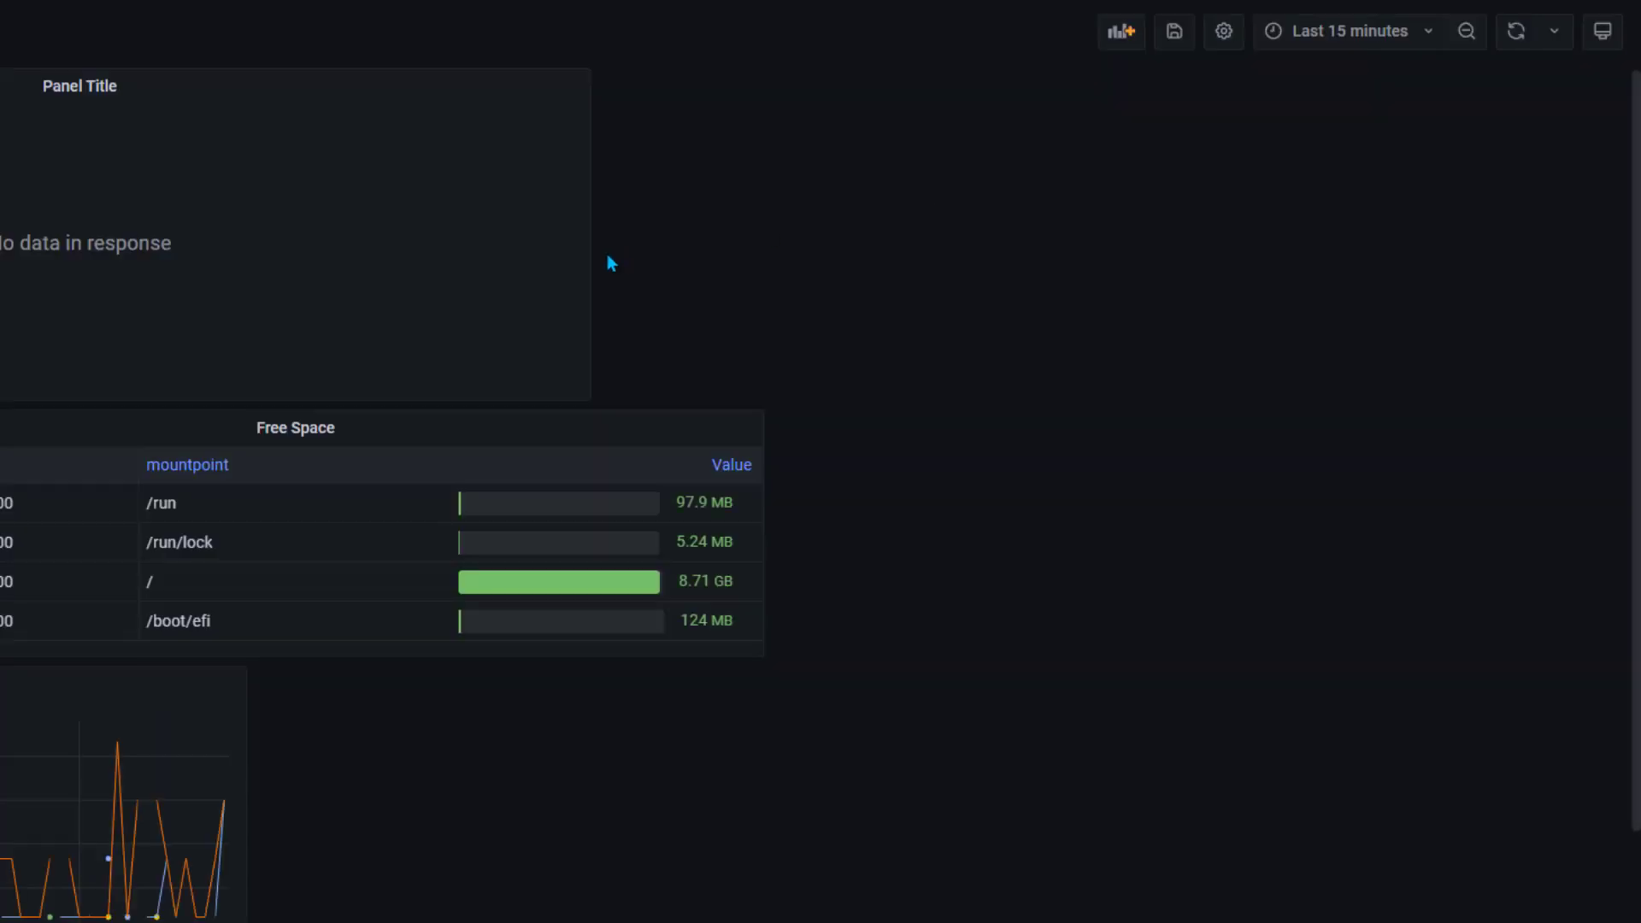
left_click(127, 90)
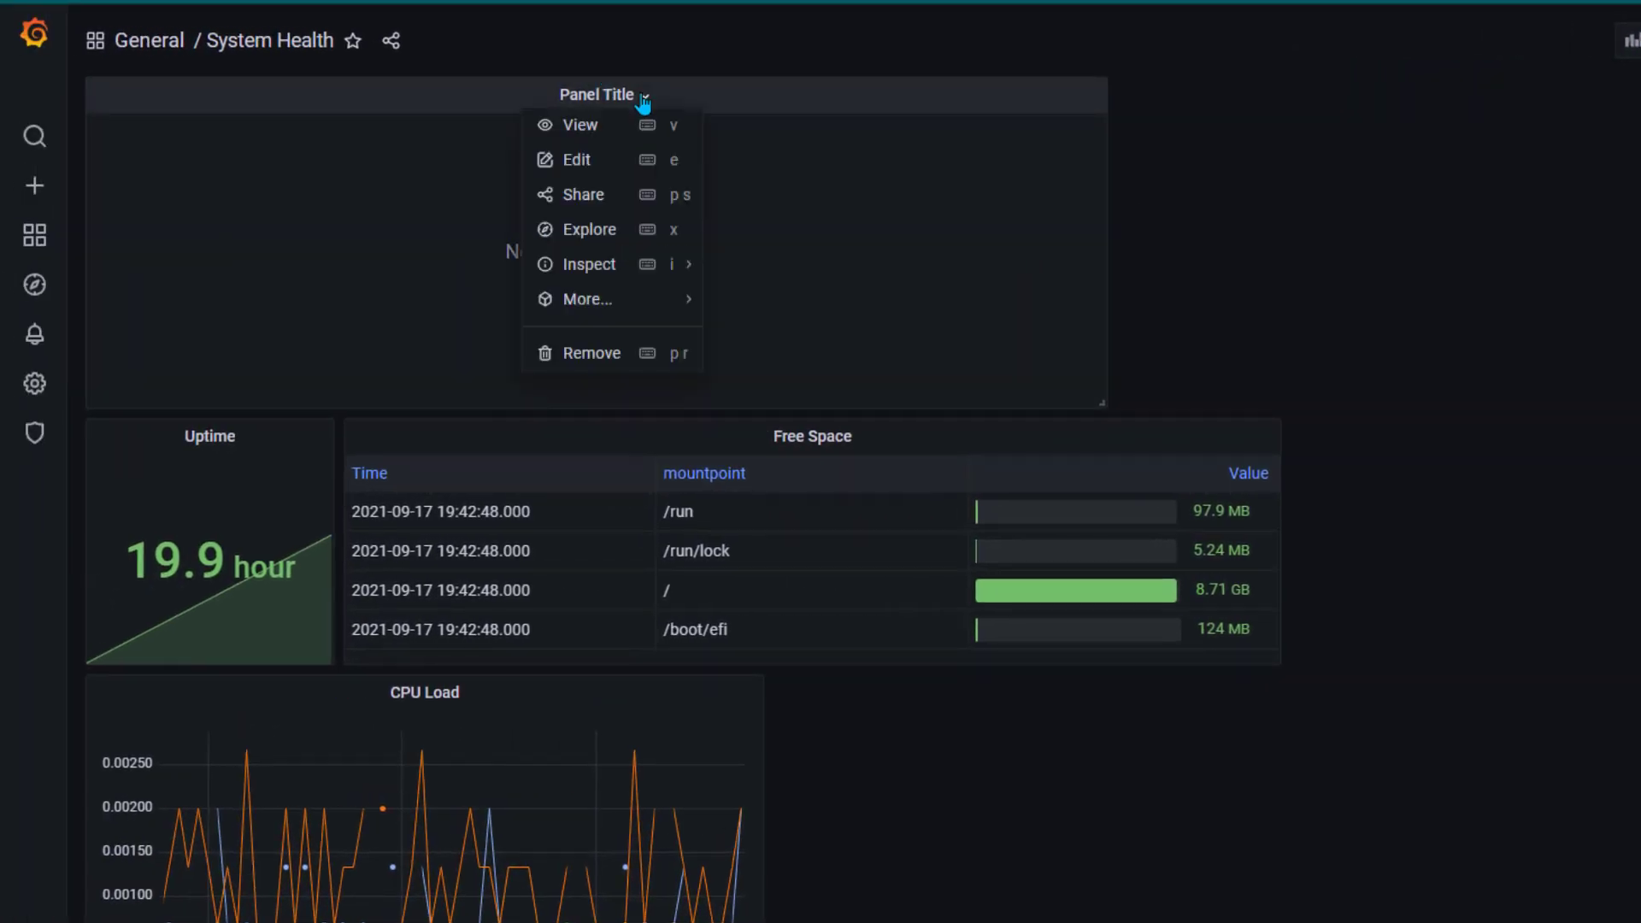
left_click(679, 353)
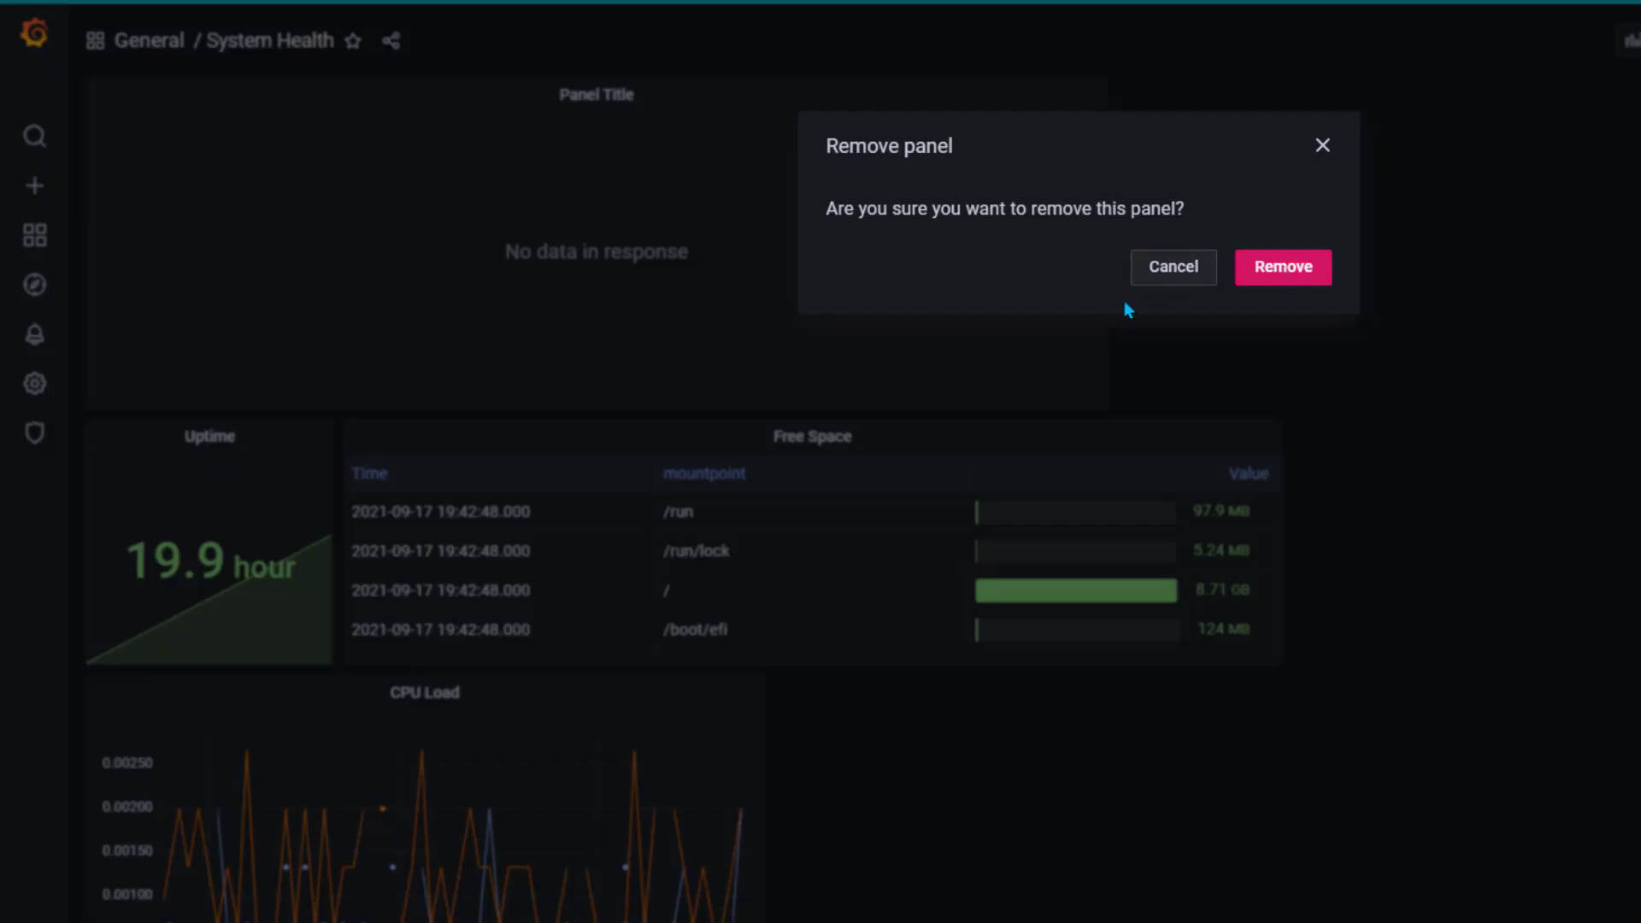
left_click(1283, 267)
- Duplicate the Free Space table and place the copy beside CPU Load
left_click(849, 97)
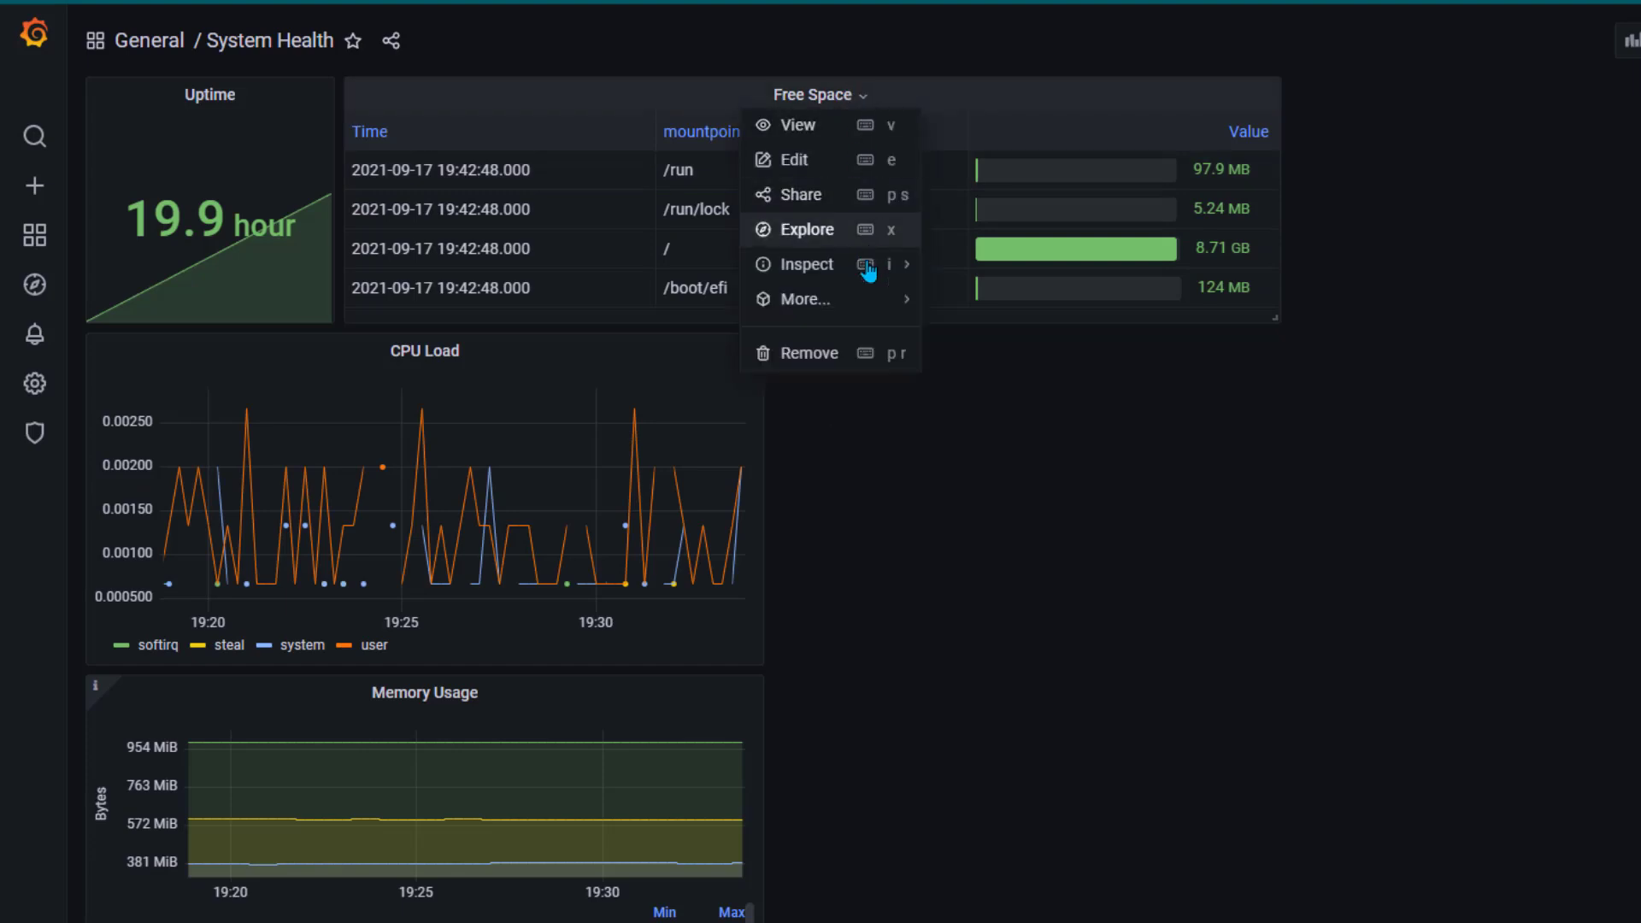
mouse_move(867, 274)
mouse_move(864, 307)
left_click(1007, 306)
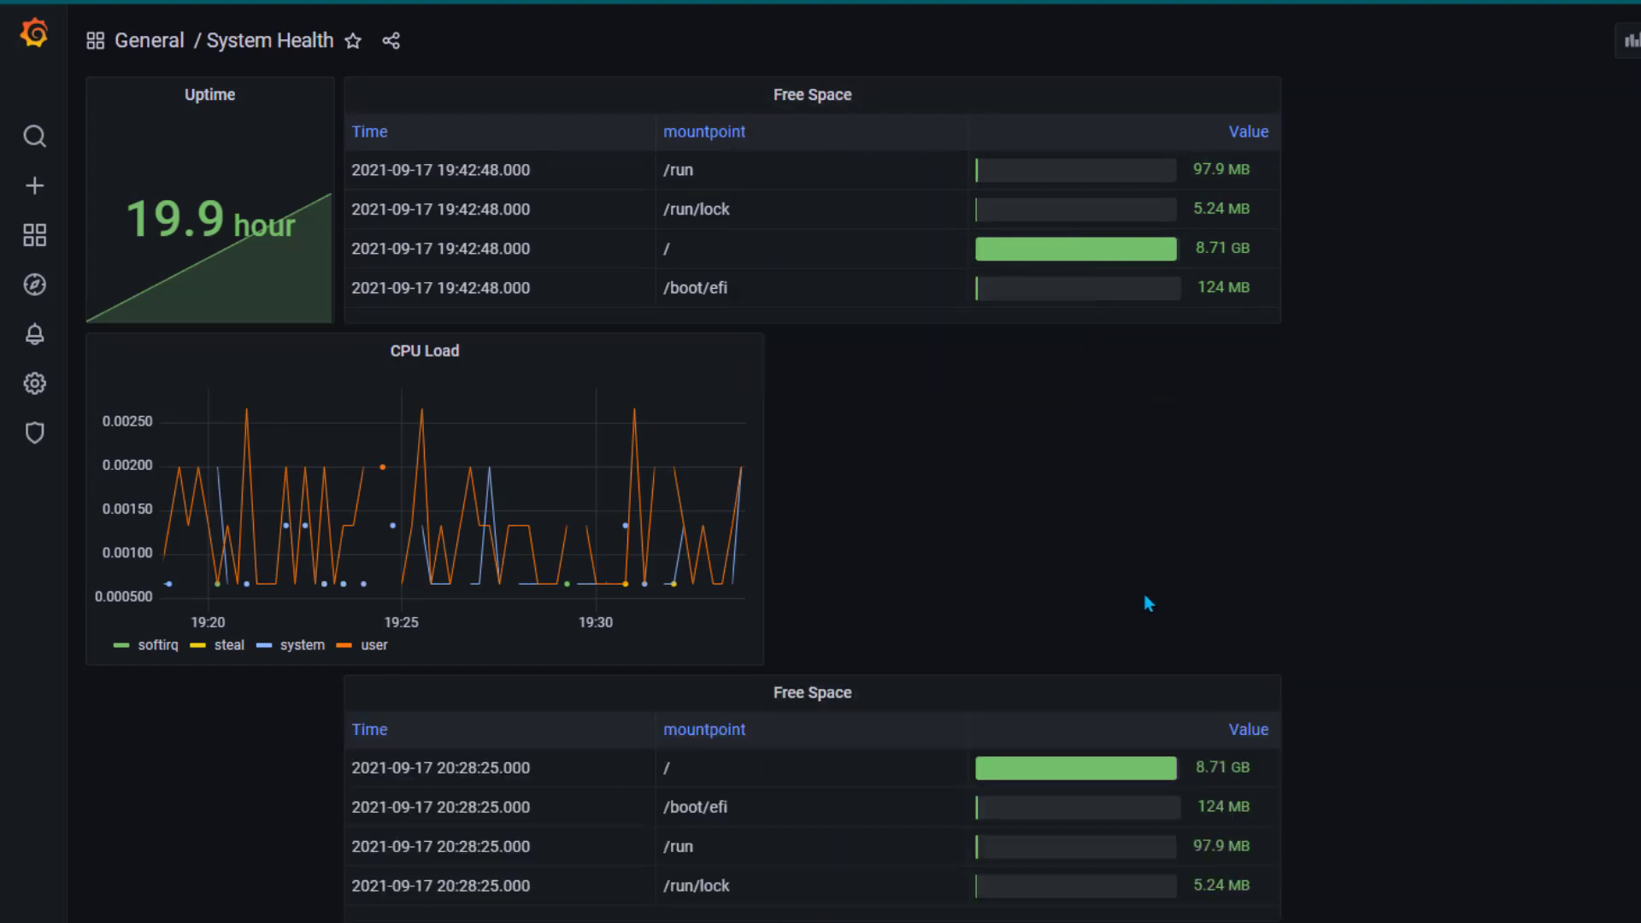
left_click_drag(872, 710, 1306, 436)
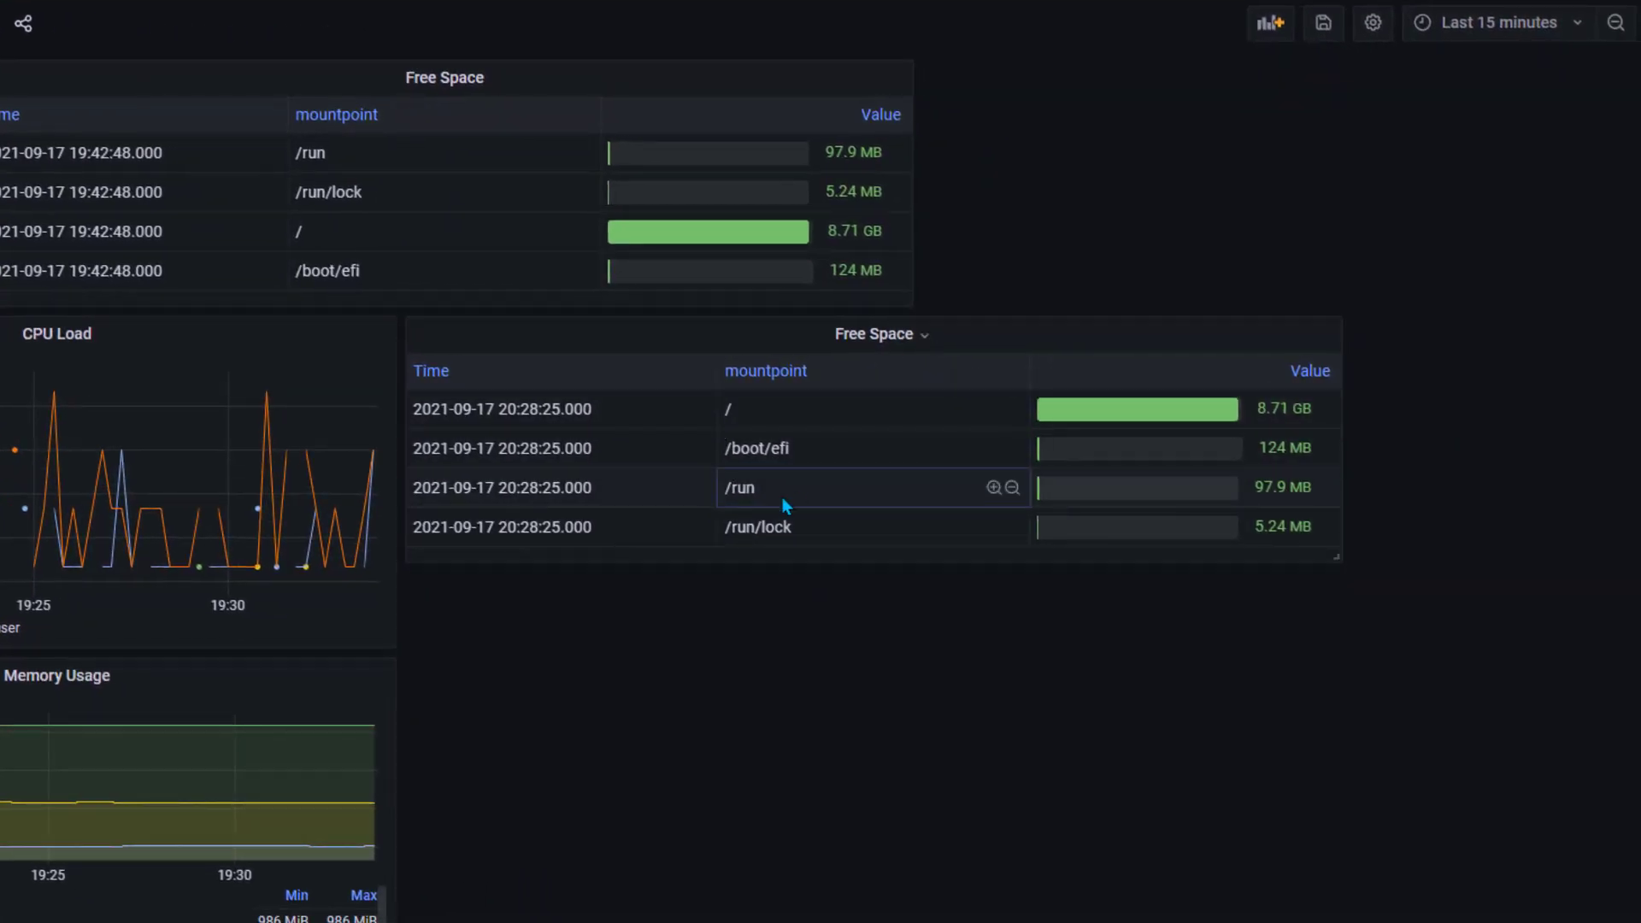
- Edit the copied Free Space panel and change its visualization from Table to Gauge
left_click(918, 335)
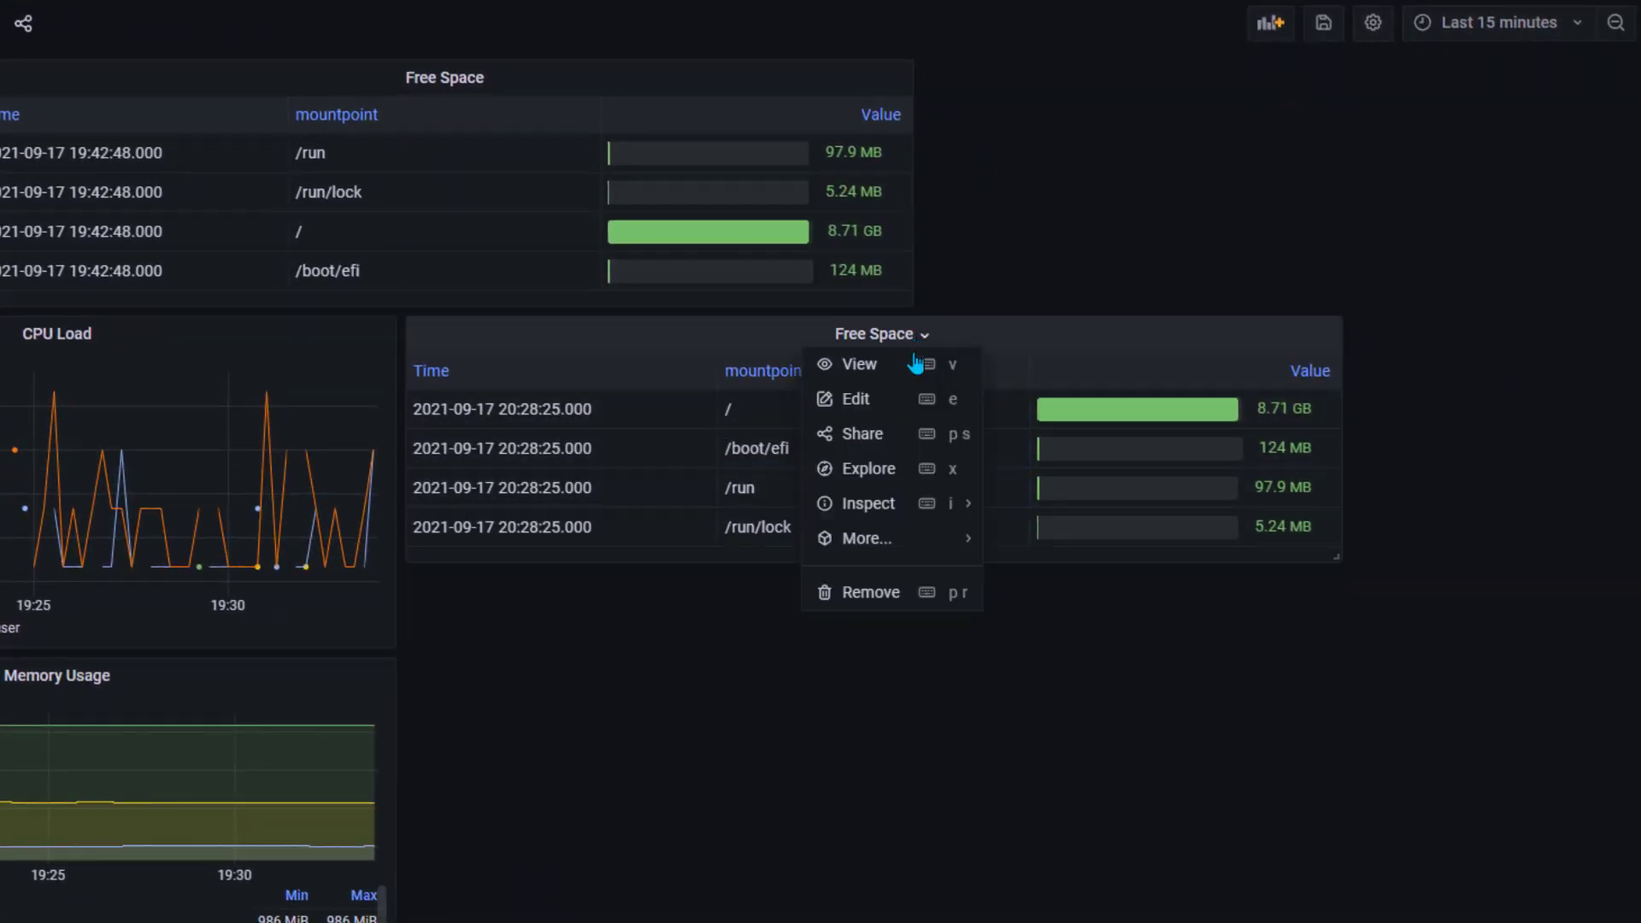
left_click(877, 405)
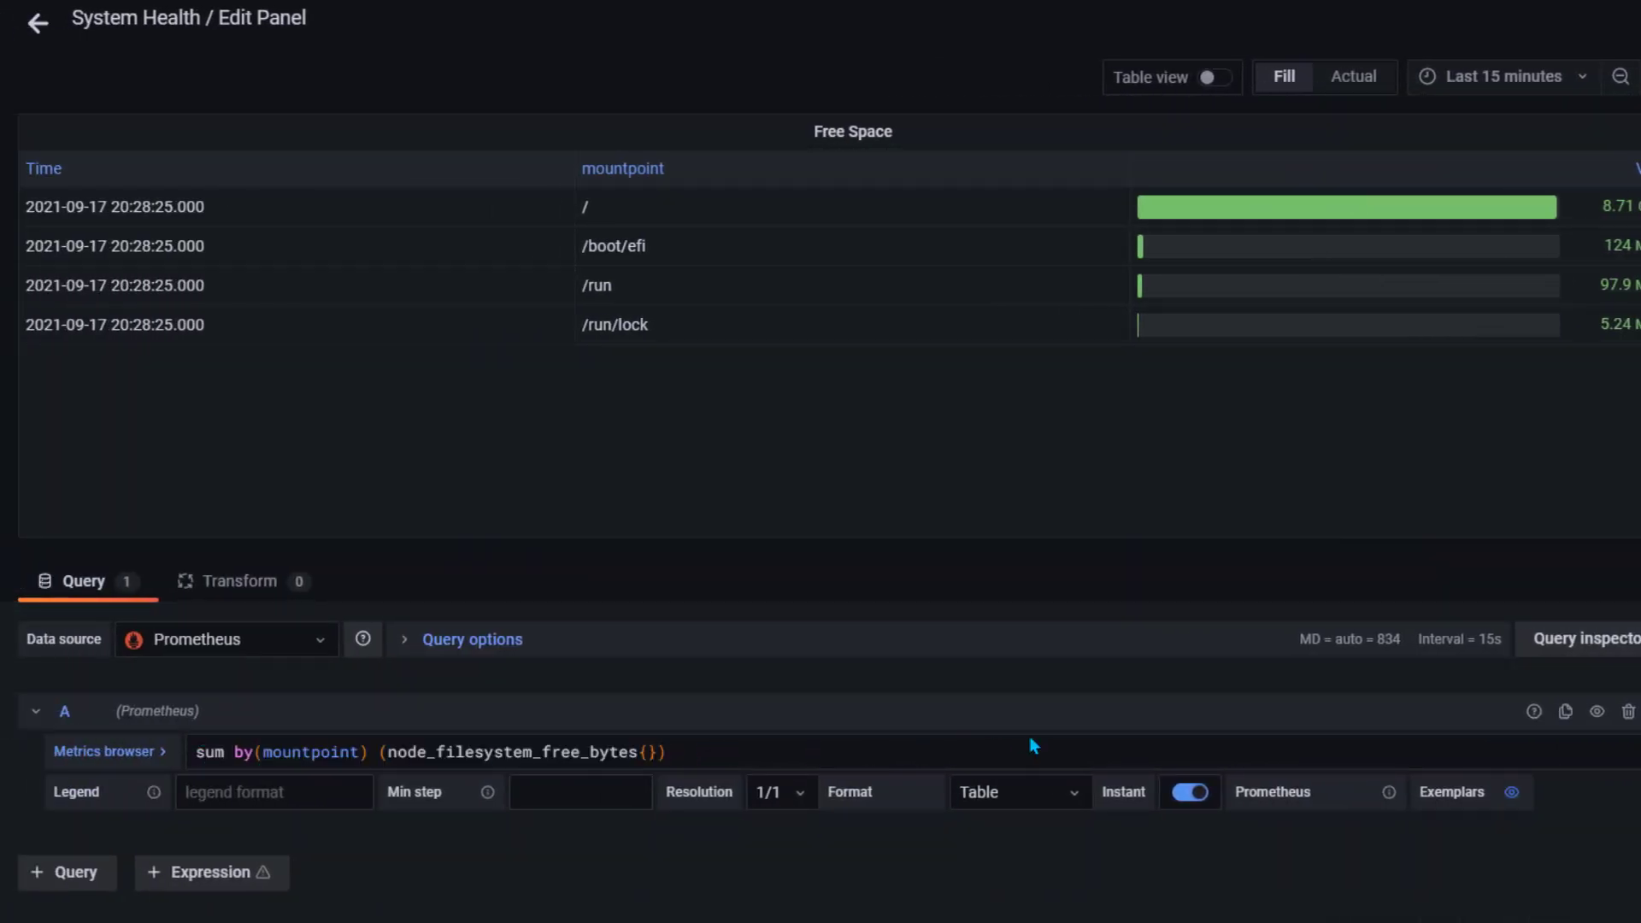
left_click(1443, 87)
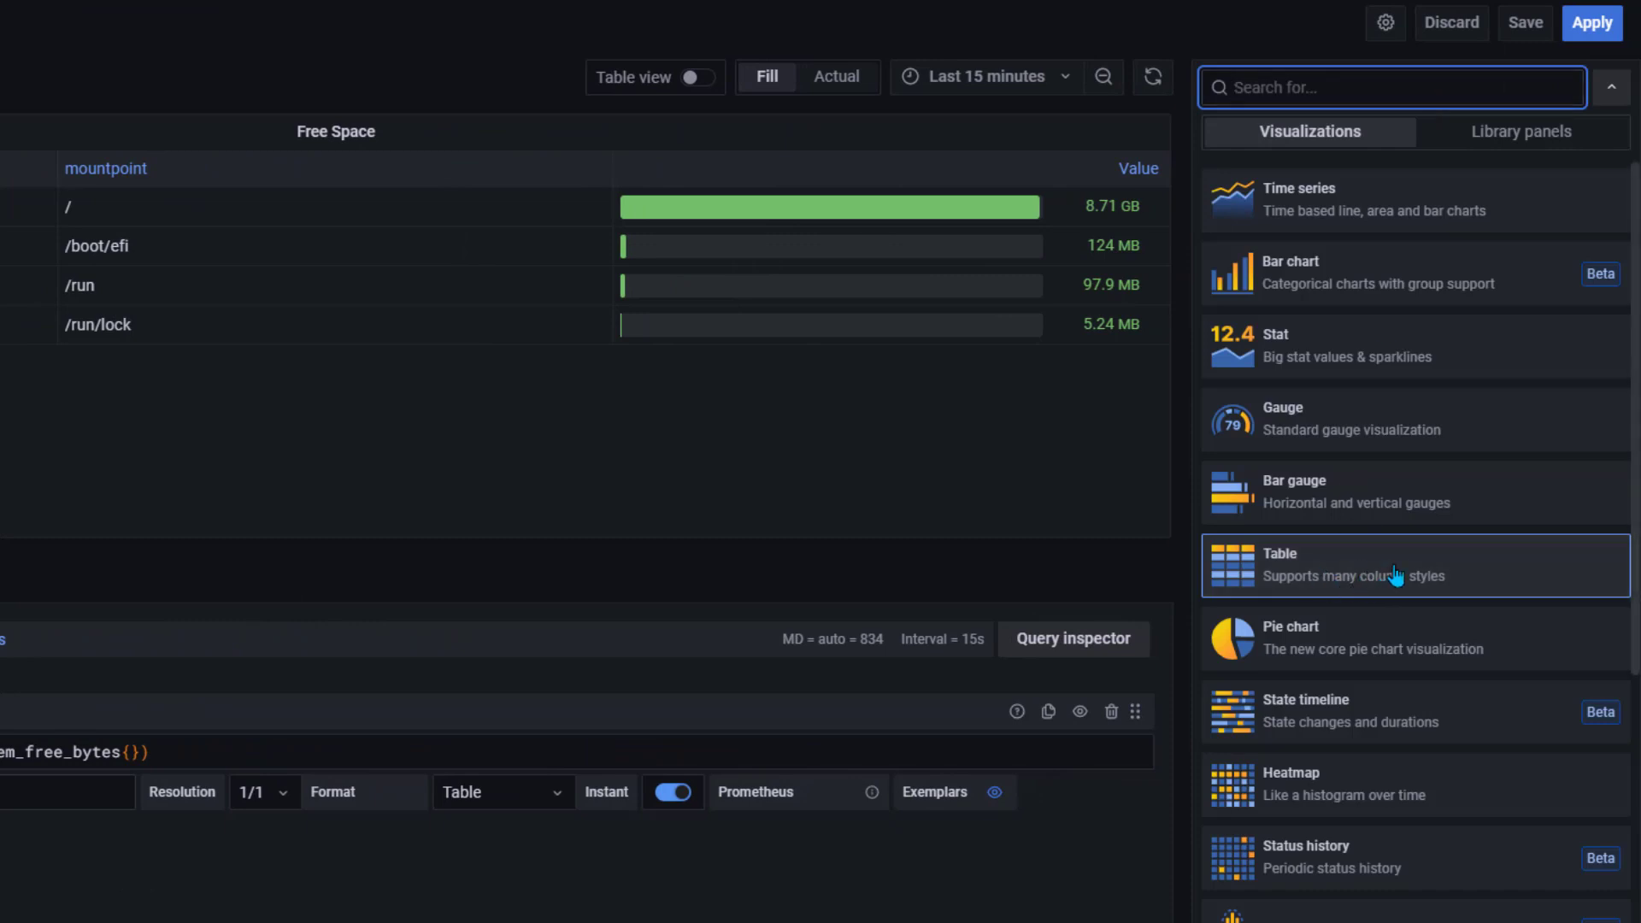
left_click(1321, 434)
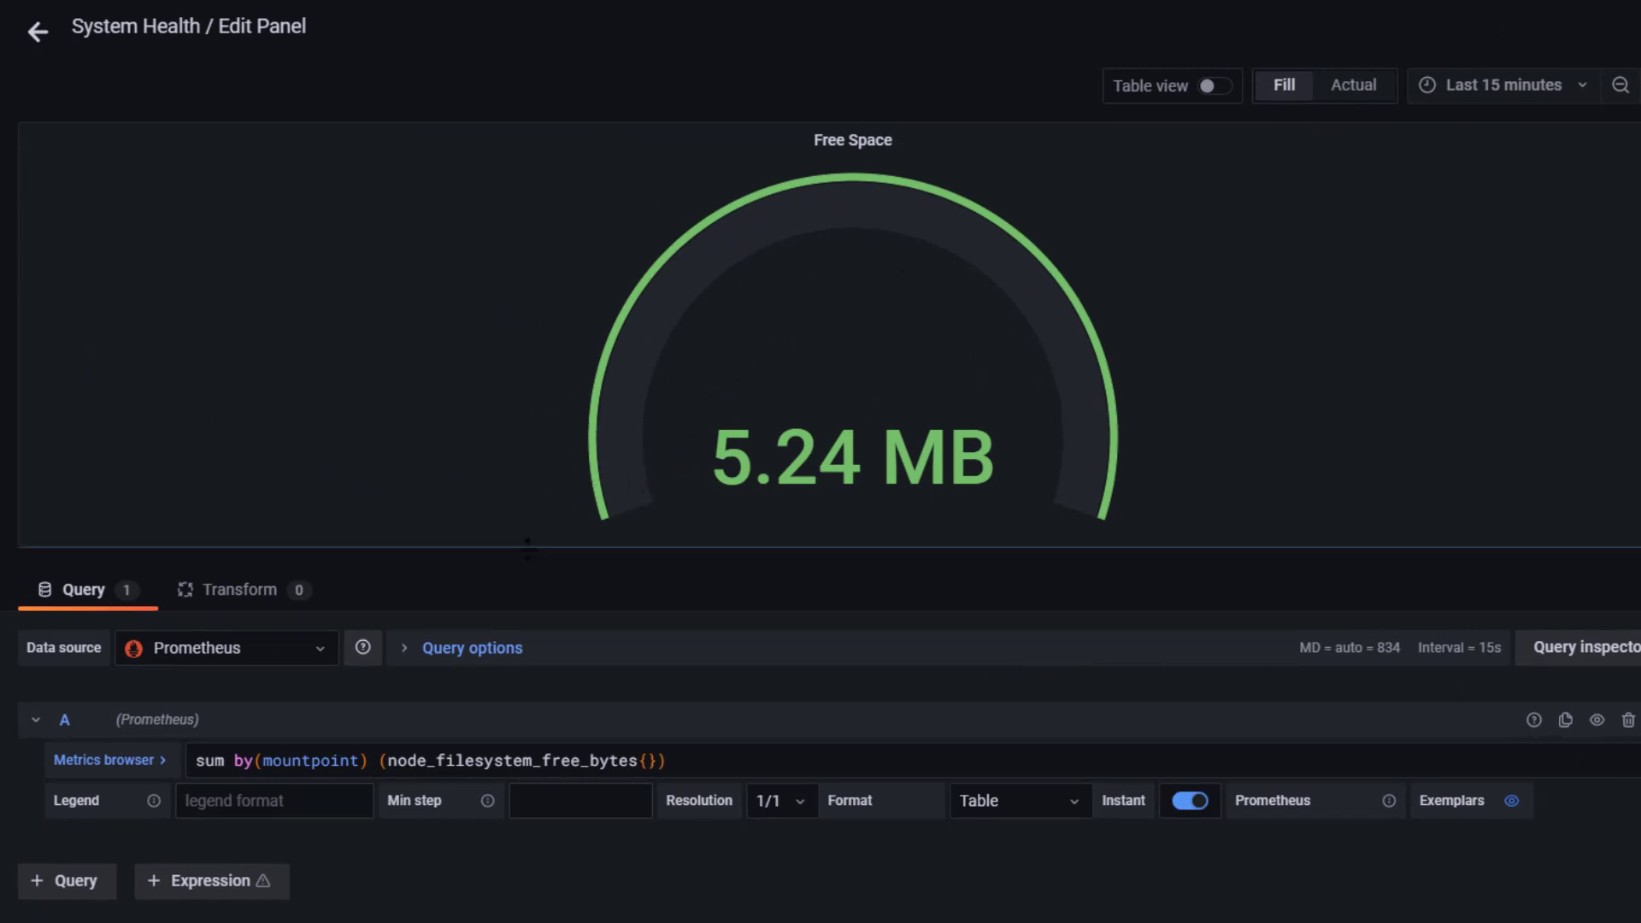
- Switch the query Format to Time series, giving four gauges, one per mountpoint
left_click(1041, 816)
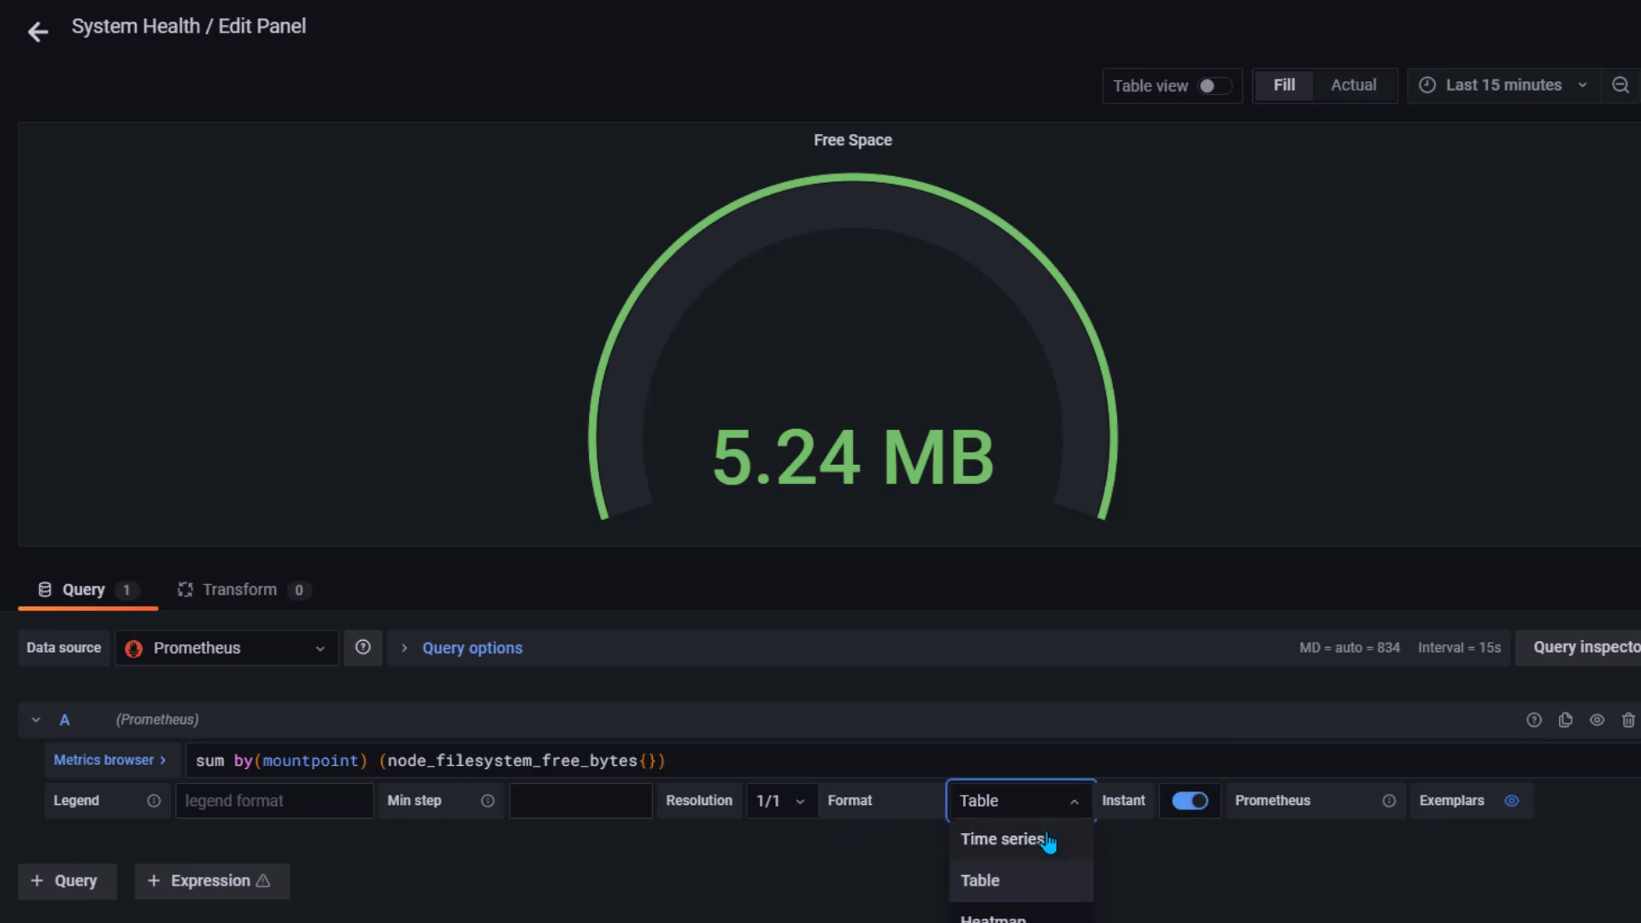
left_click(1049, 842)
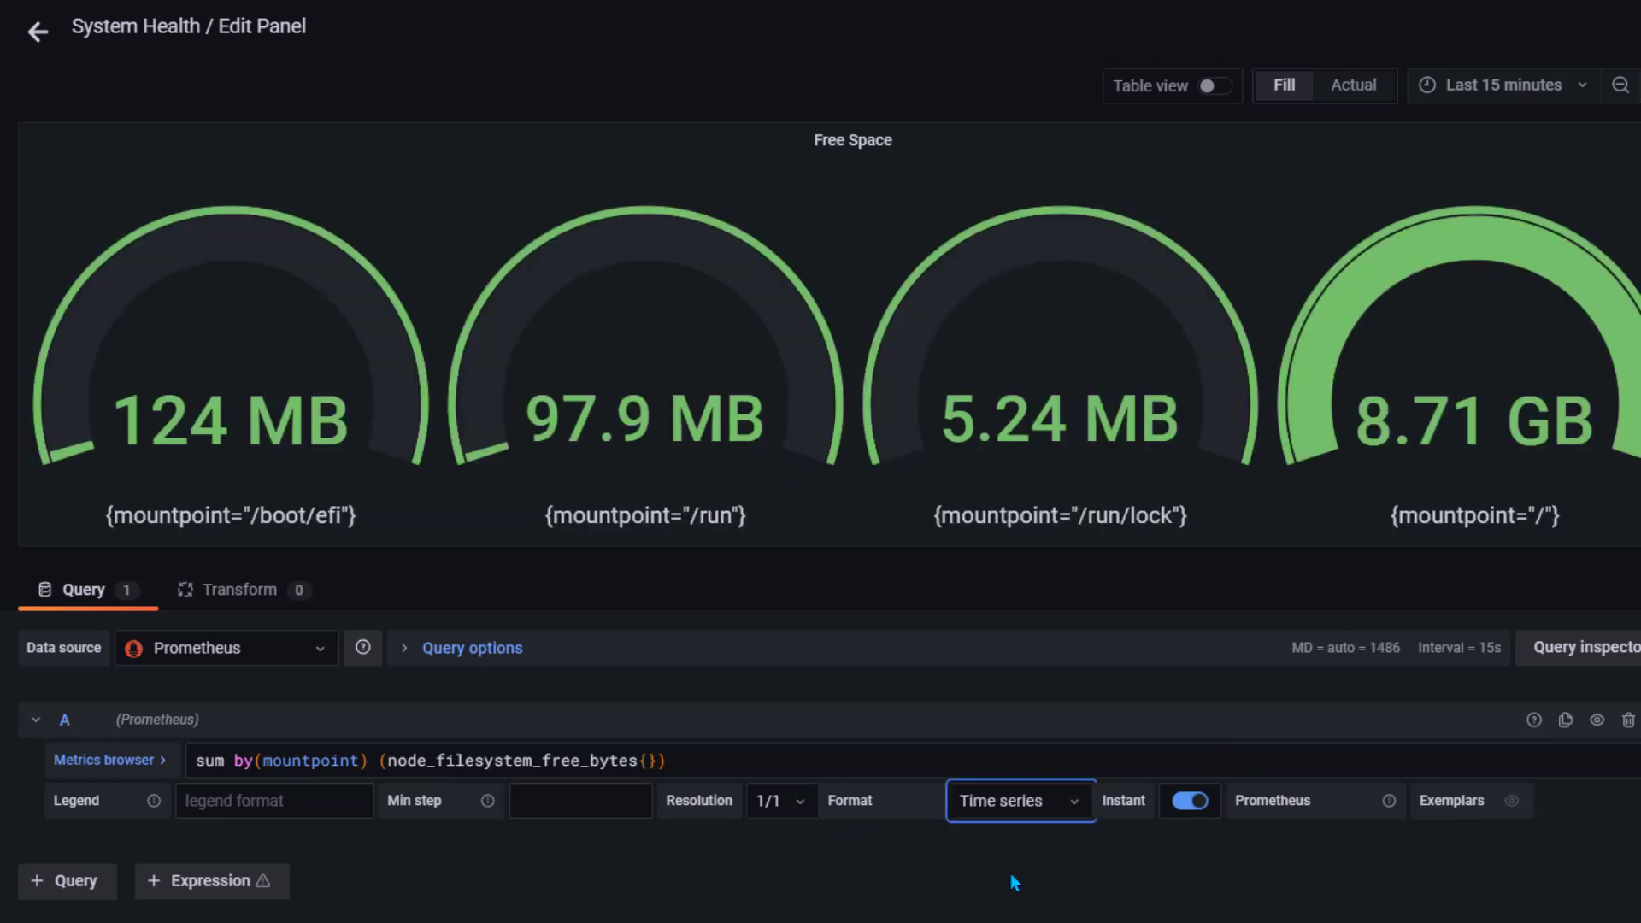
left_click(1009, 874)
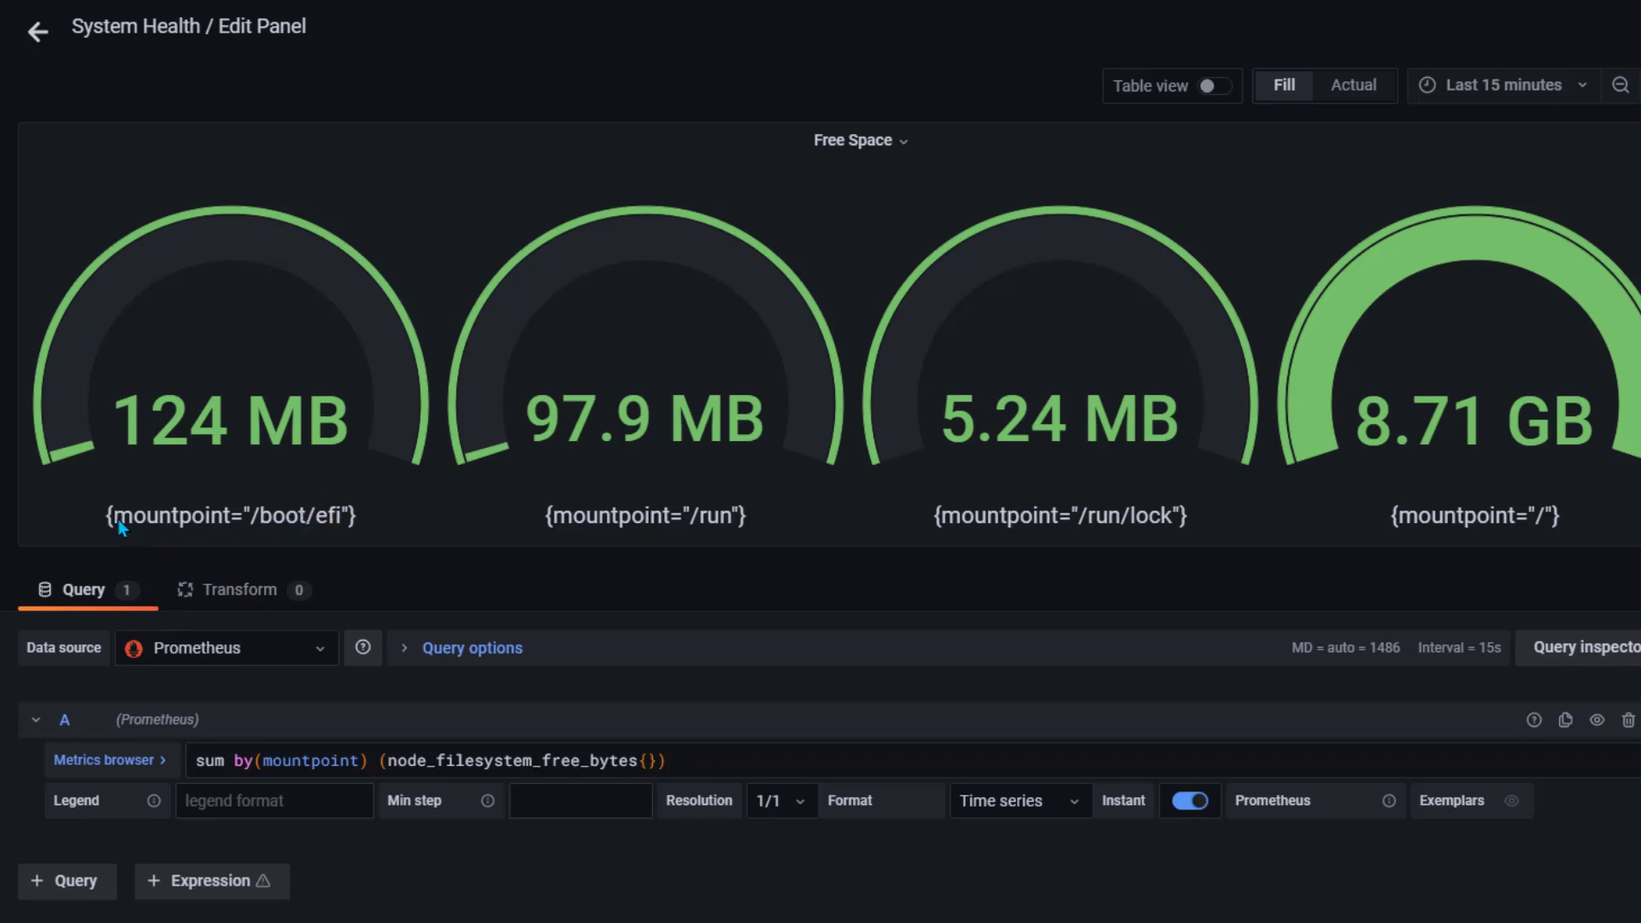
- Set the query legend to {{mountpoint}} so gauges read /, /boot/efi, /run, /run/lock
left_click(309, 800)
type("{{")
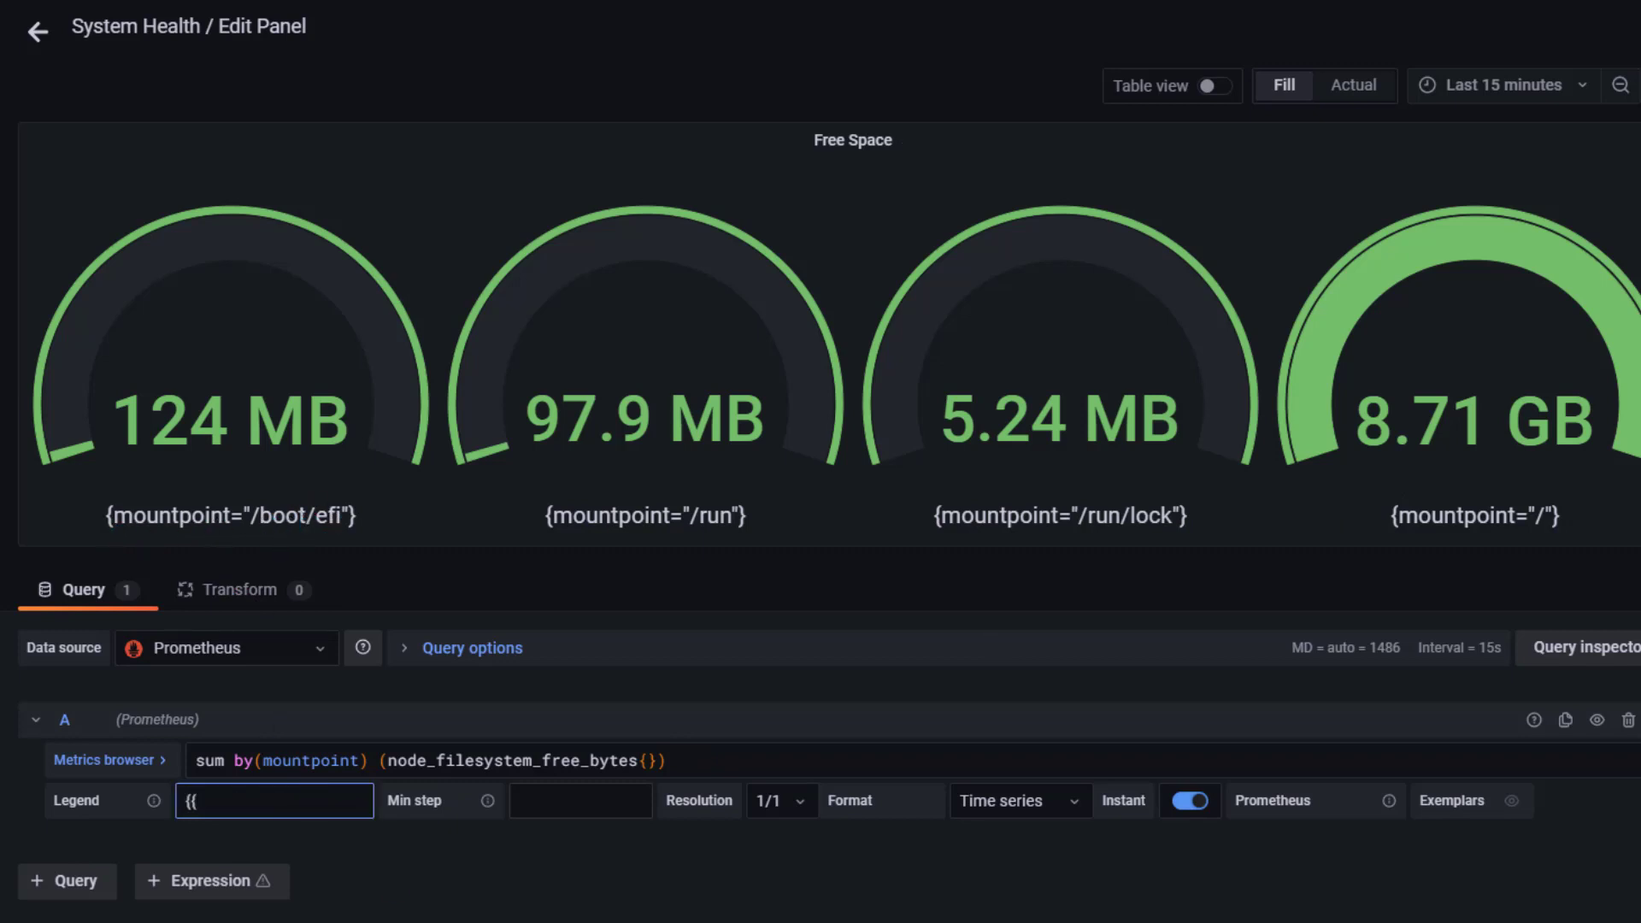
type("mountpoint}}")
left_click(936, 921)
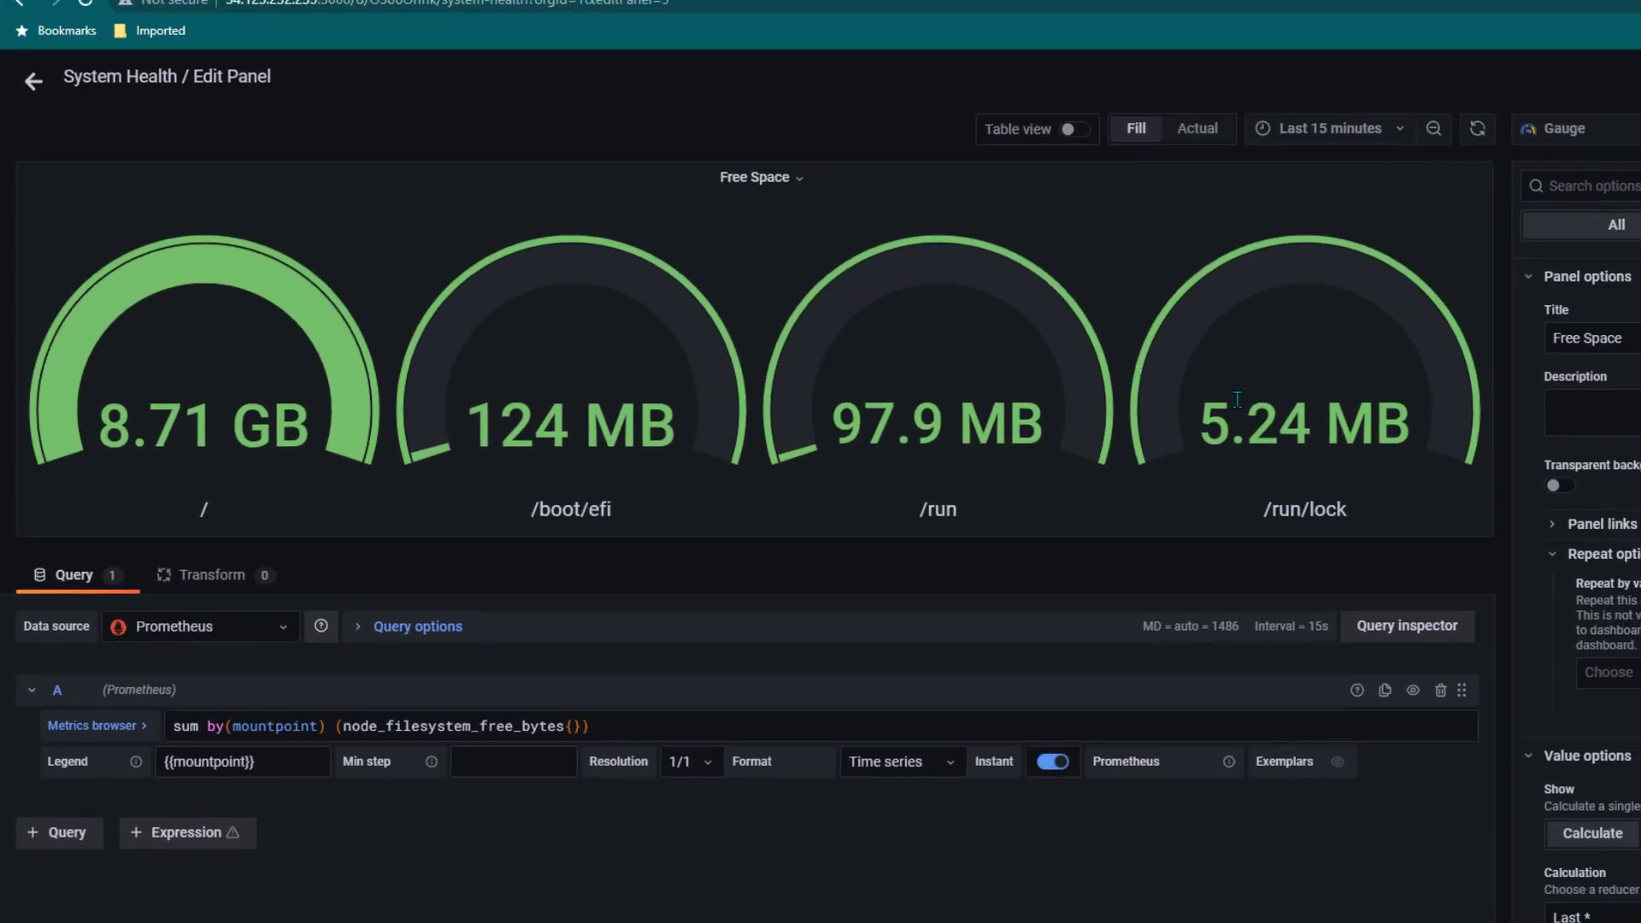
- Add a threshold step at 0 above Base, turning all four Free Space gauges yellow
scroll(1538, 547, "down", 5)
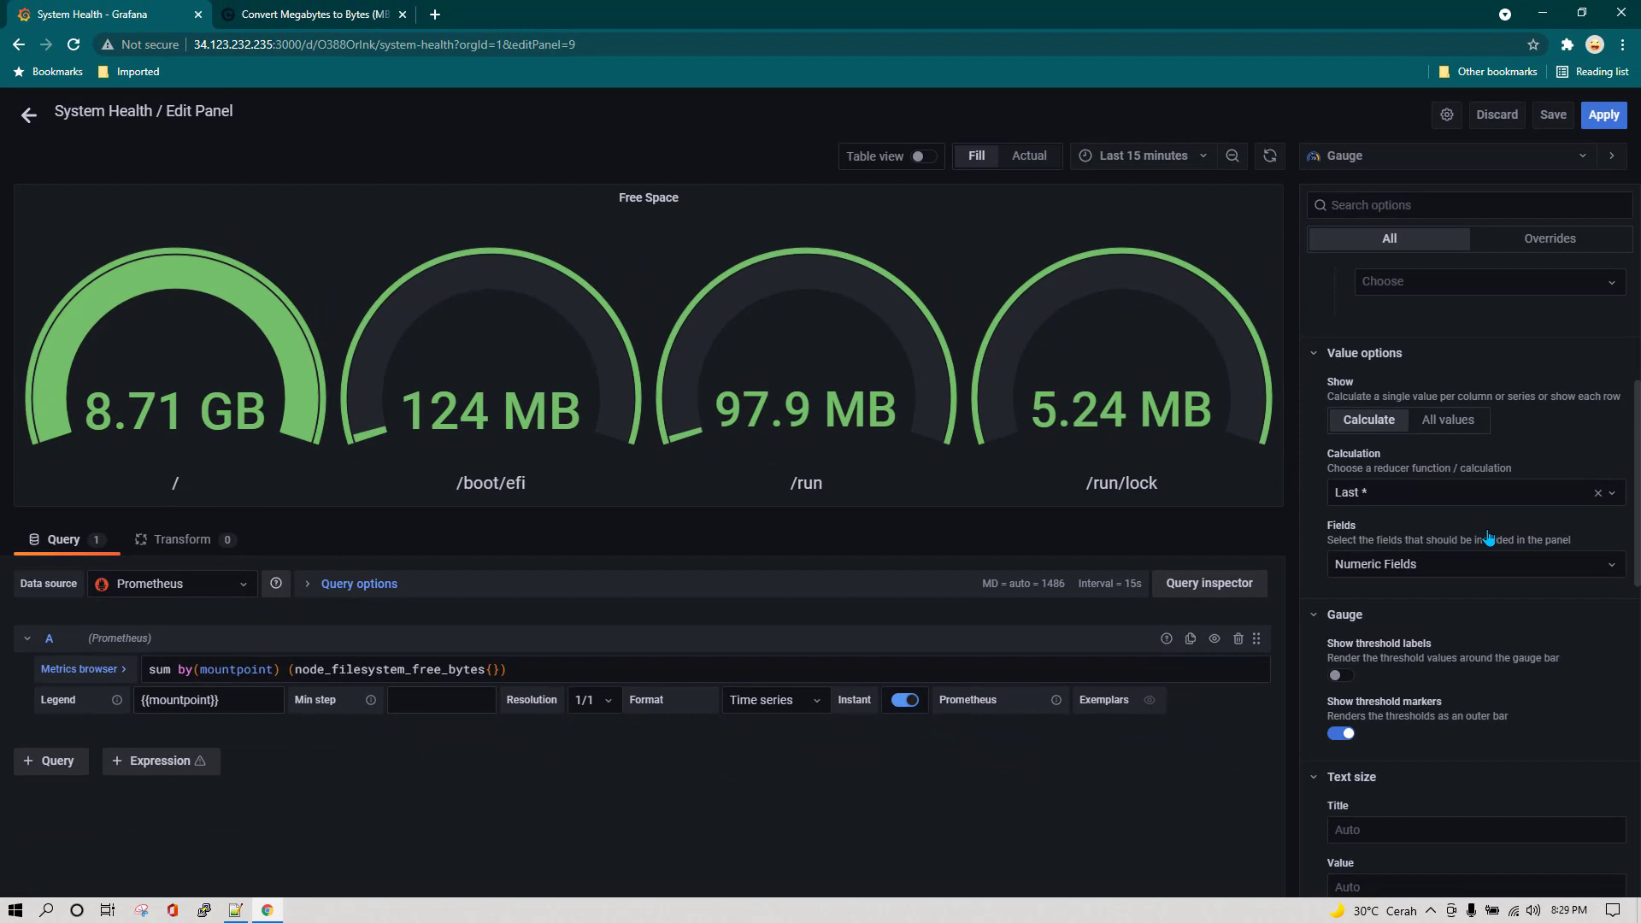
scroll(1496, 532, "down", 3)
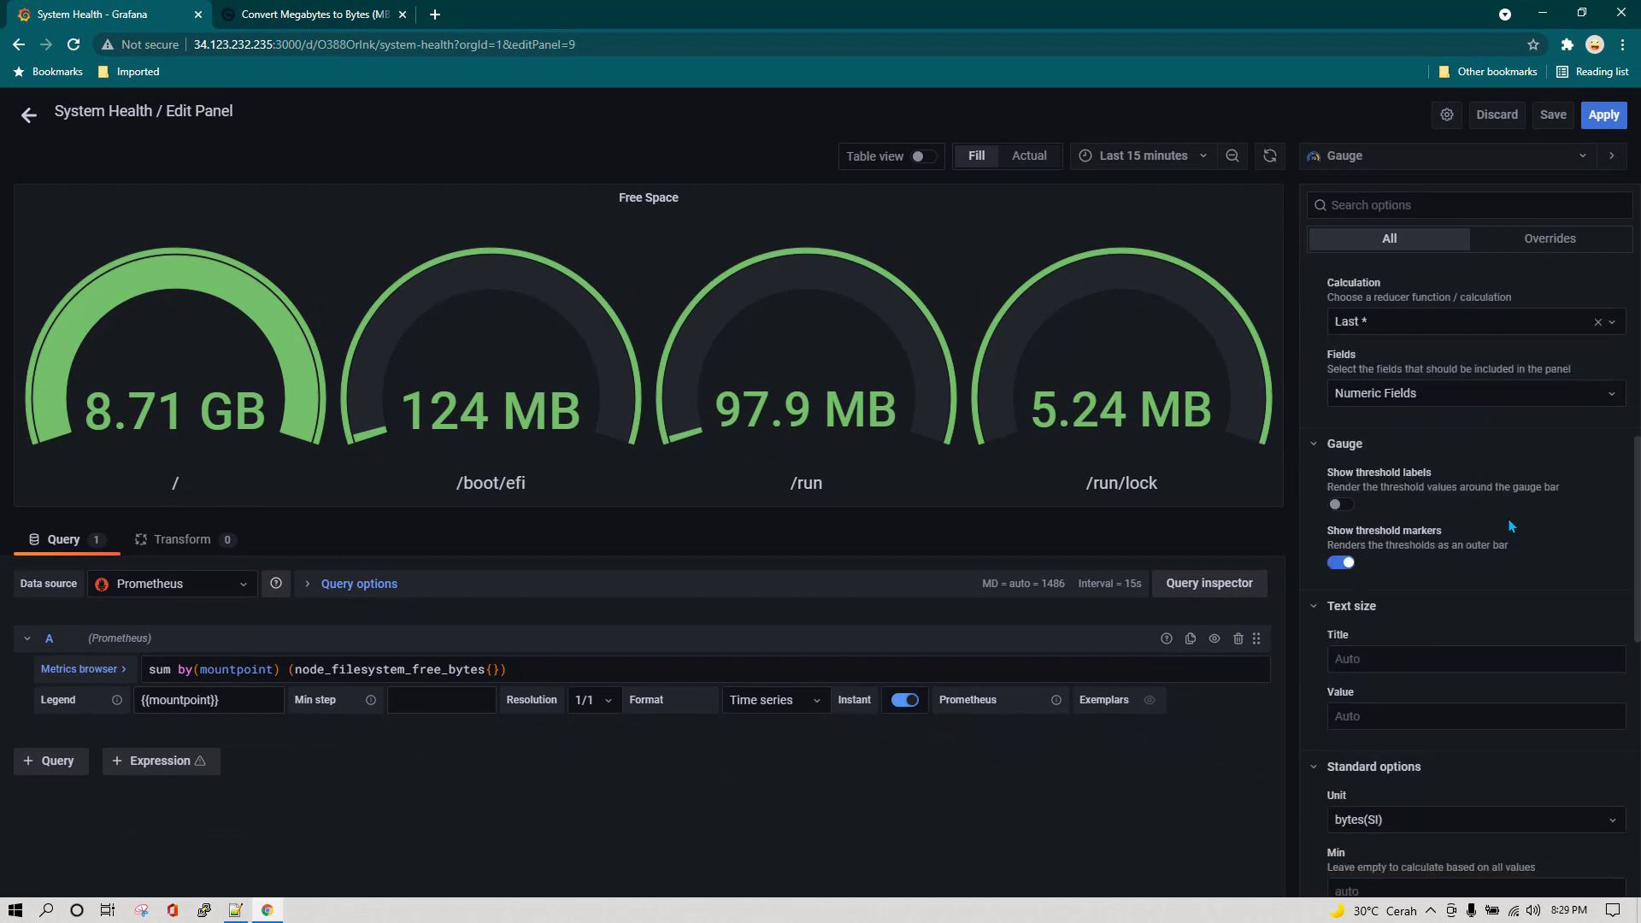
scroll(1510, 527, "down", 3)
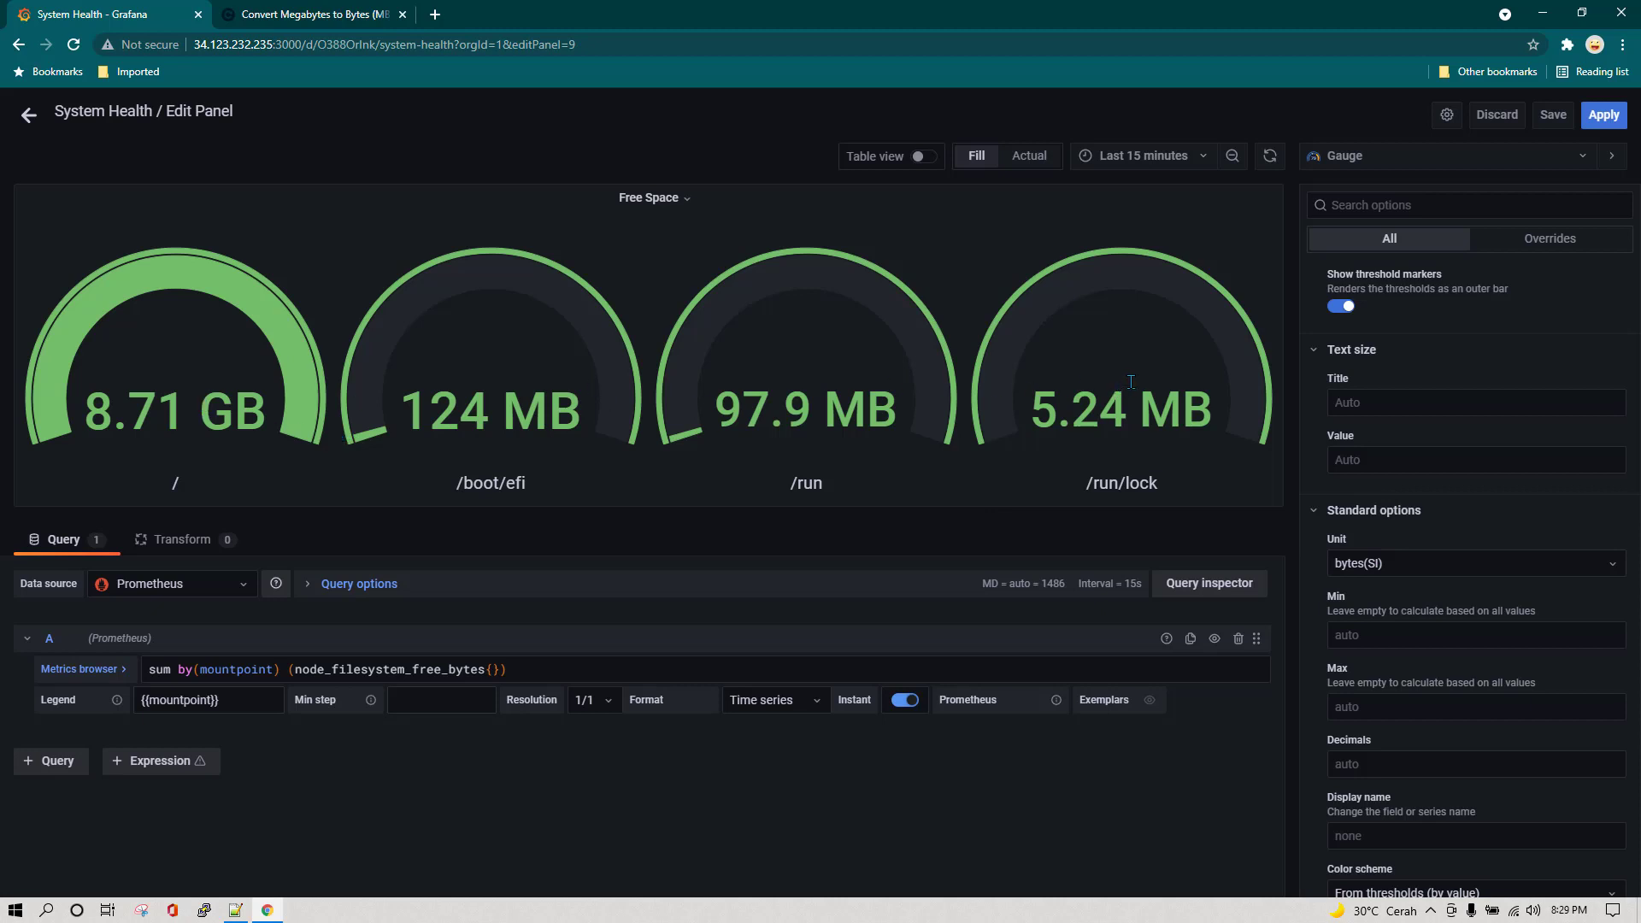
scroll(1561, 591, "down", 5)
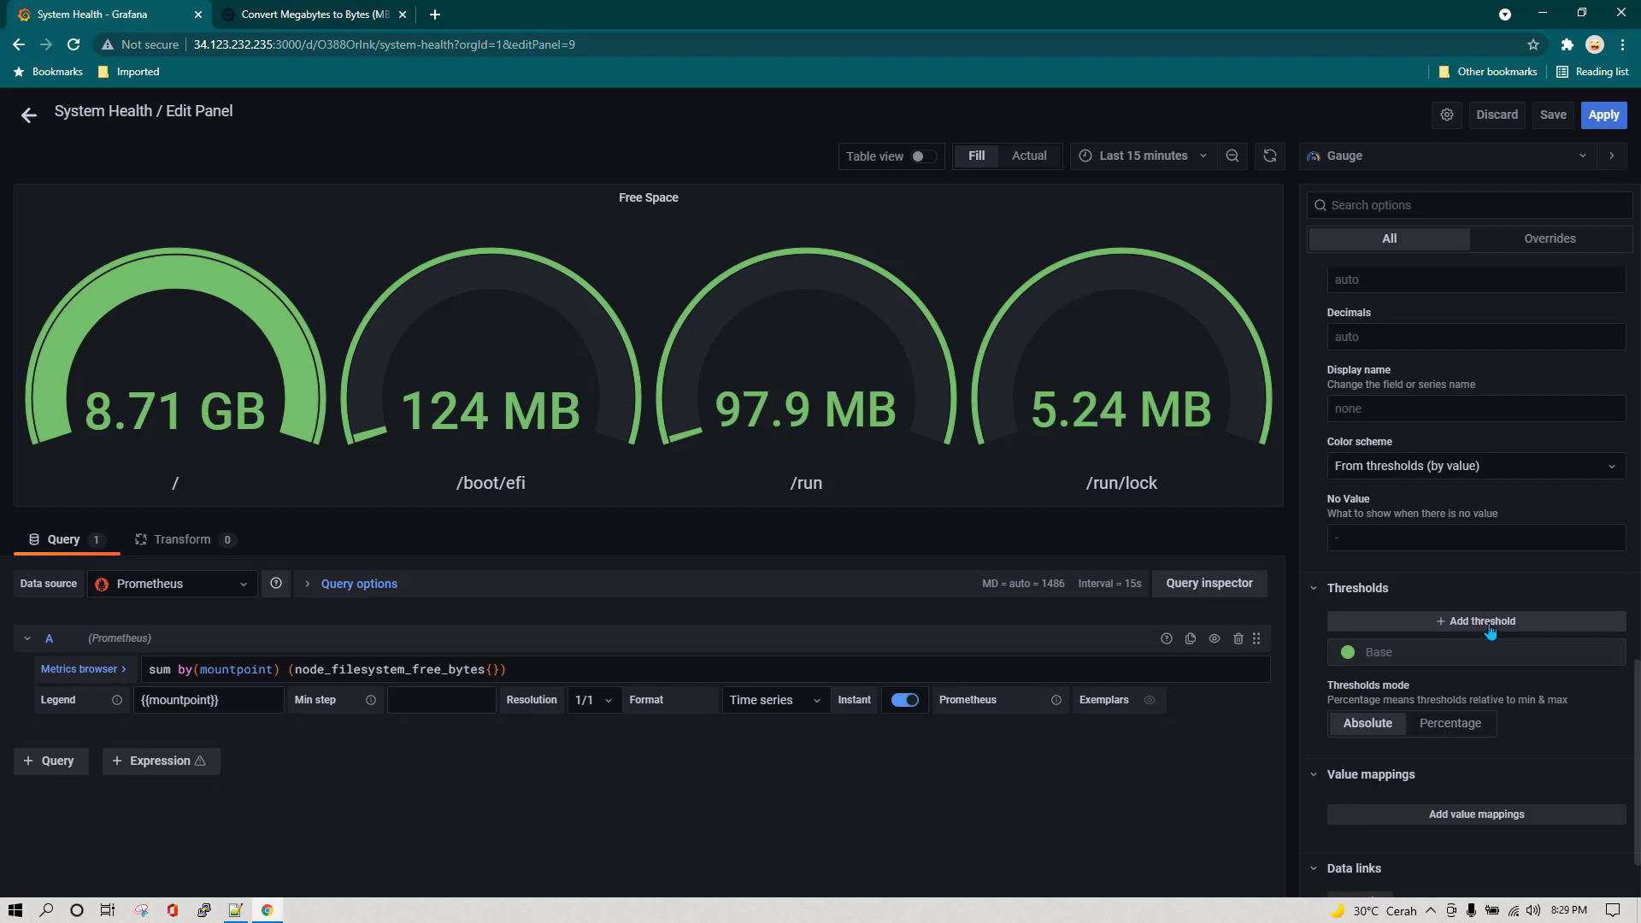
left_click(1490, 631)
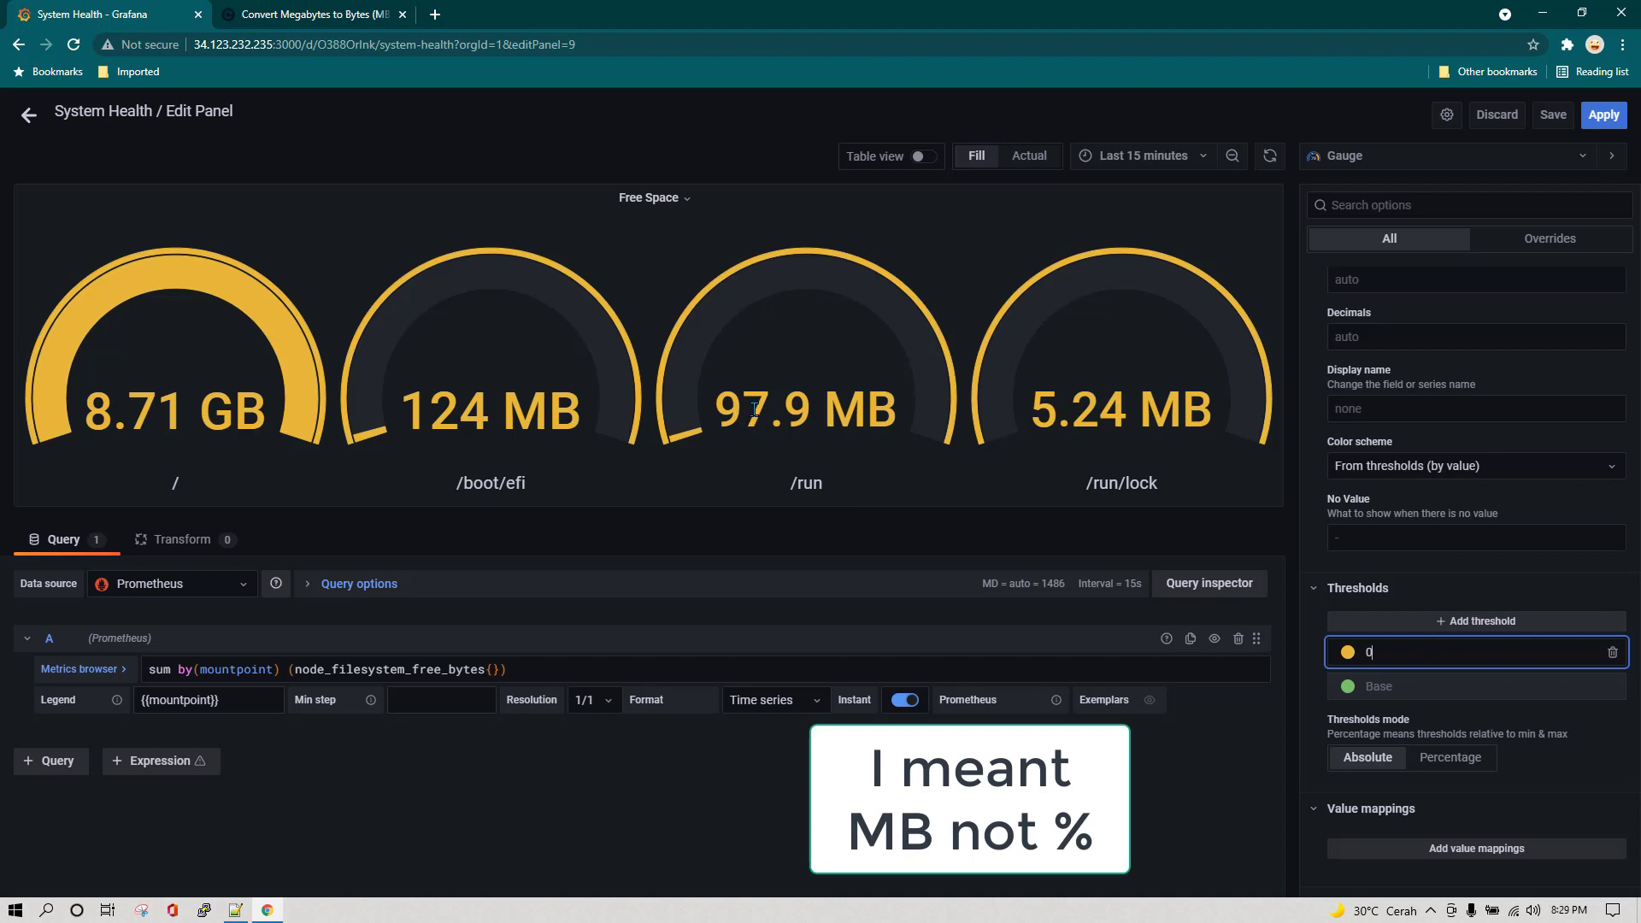
- In ConvertLIVE, convert 95 megabytes to bytes and select the 99614720 result
left_click(307, 14)
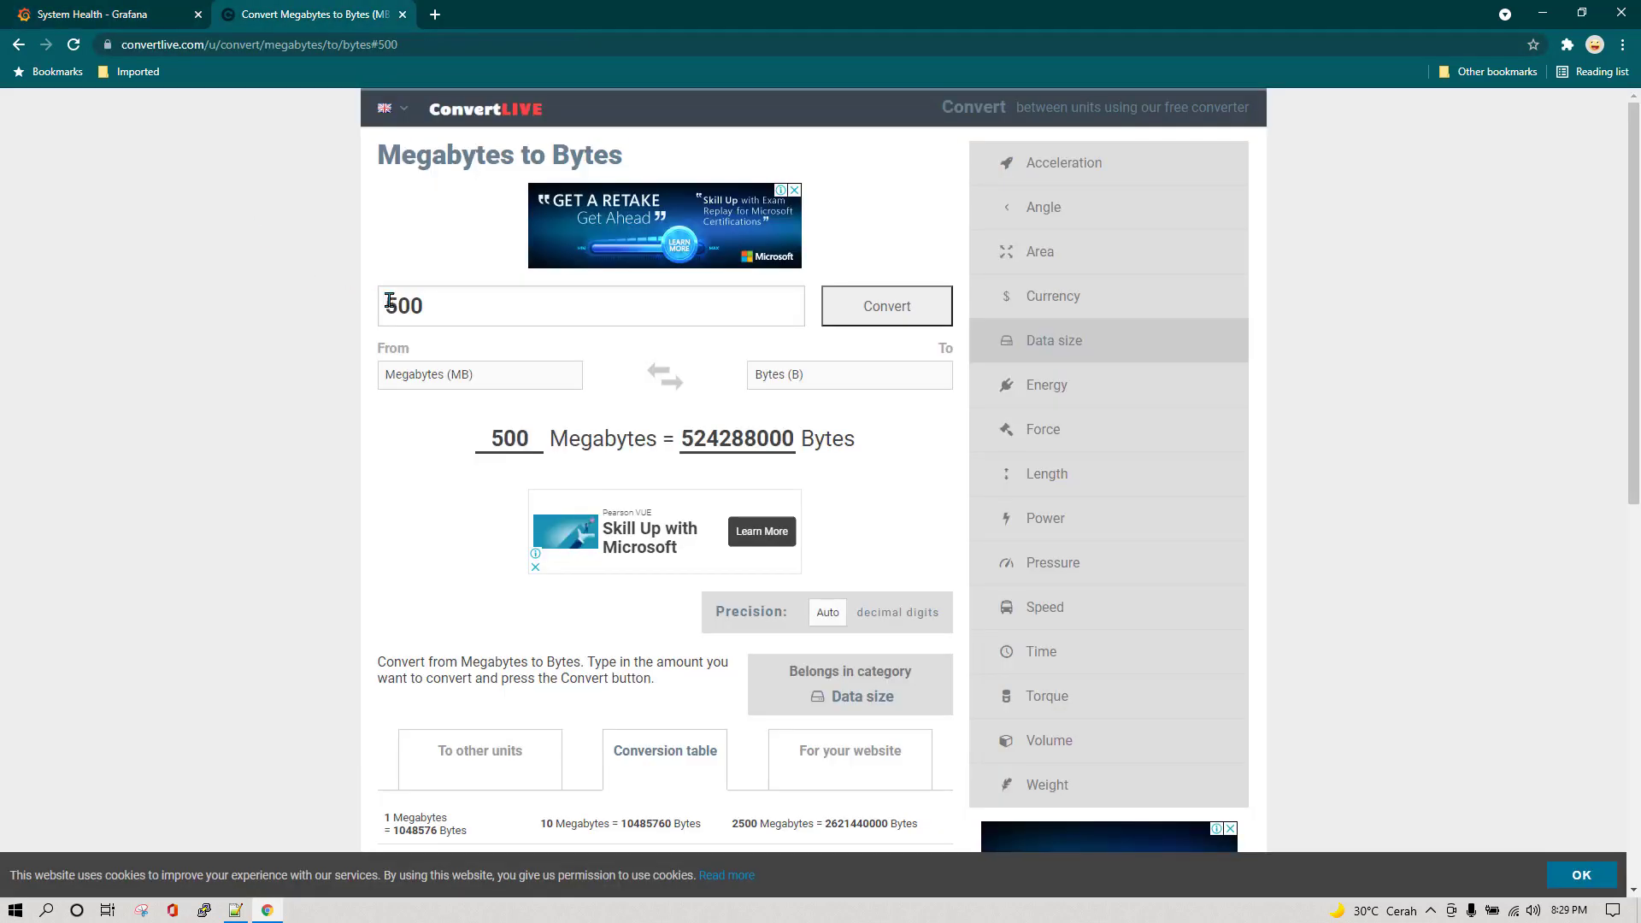
double_click(489, 319)
type("97")
double_click(443, 304)
type("95")
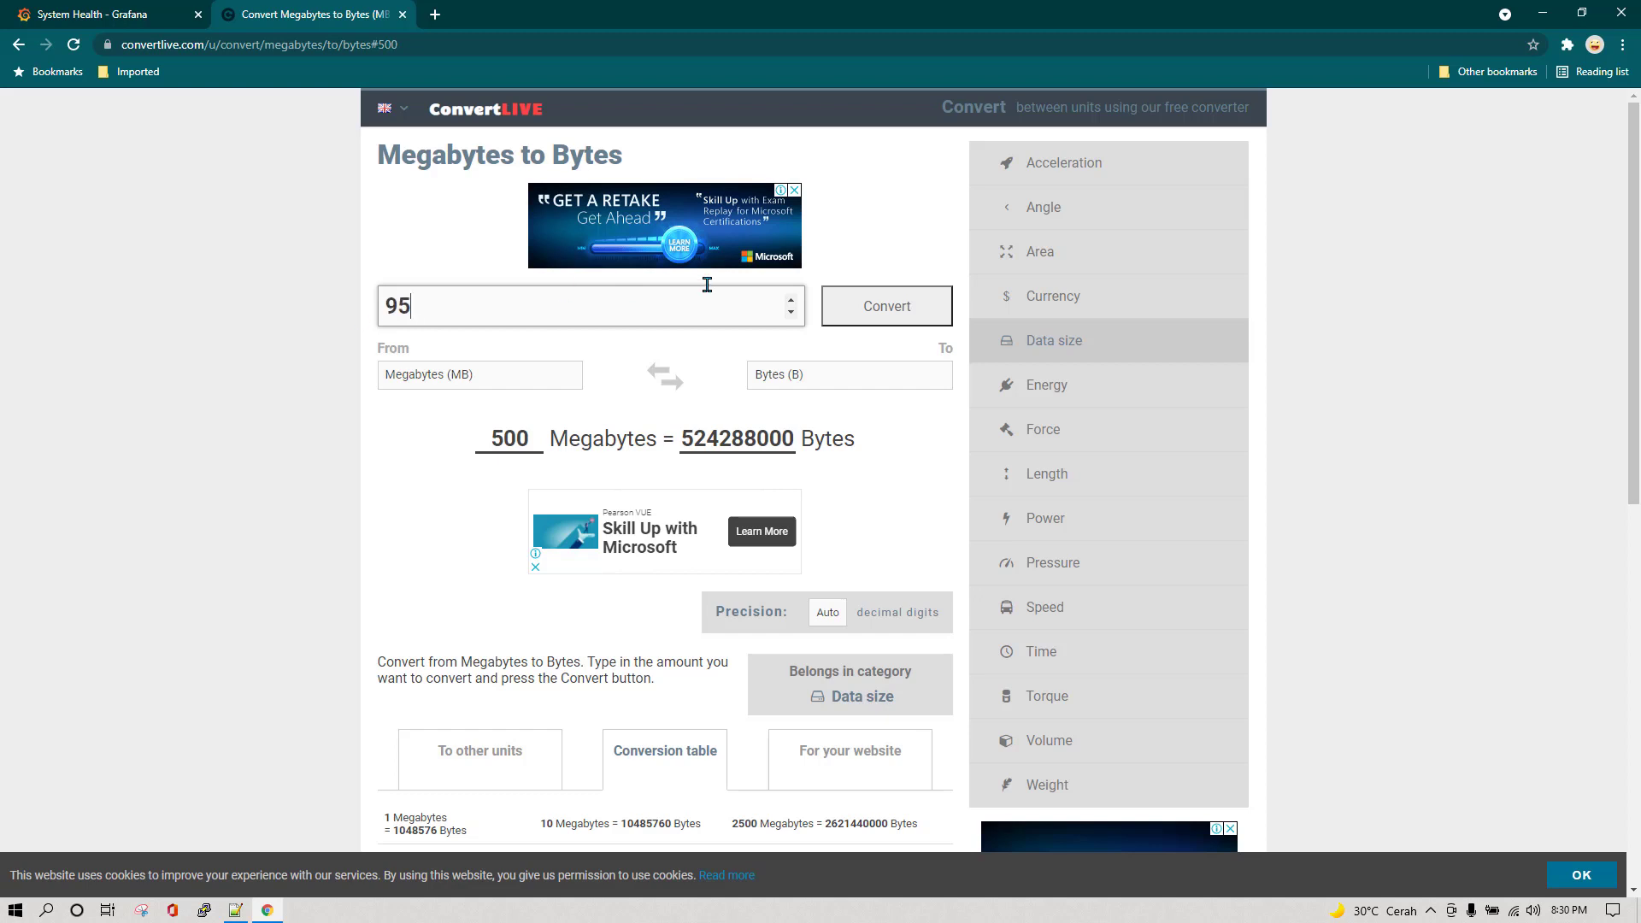
left_click(870, 305)
double_click(741, 436)
key("ctrl+c")
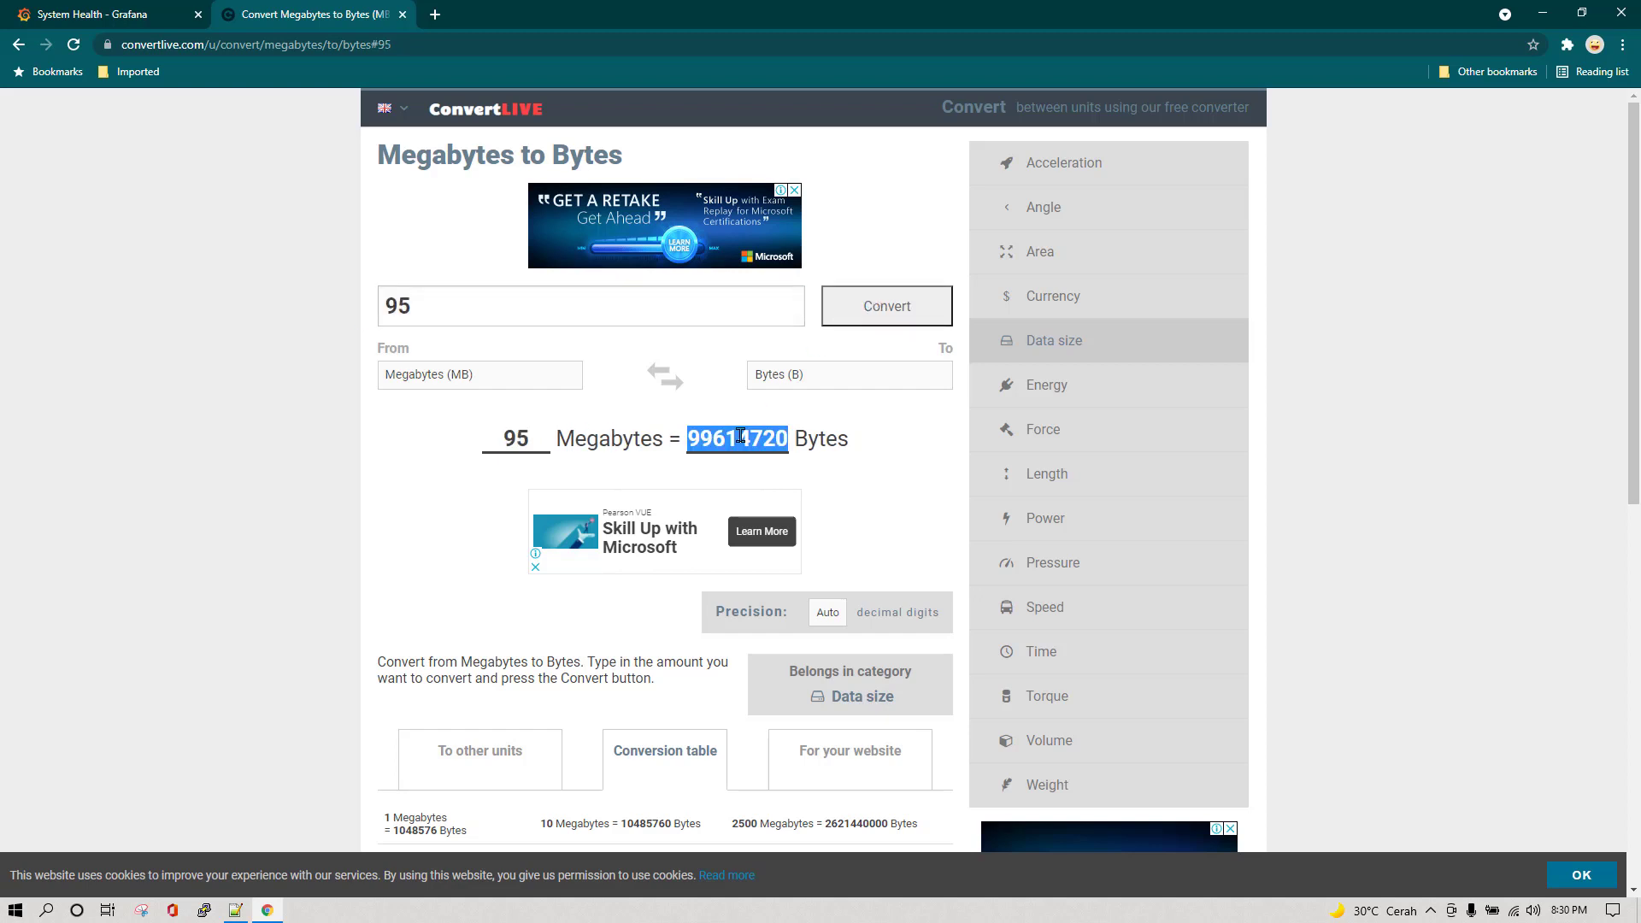
- Set the yellow threshold to 99614720 and add another threshold step above it
left_click(128, 14)
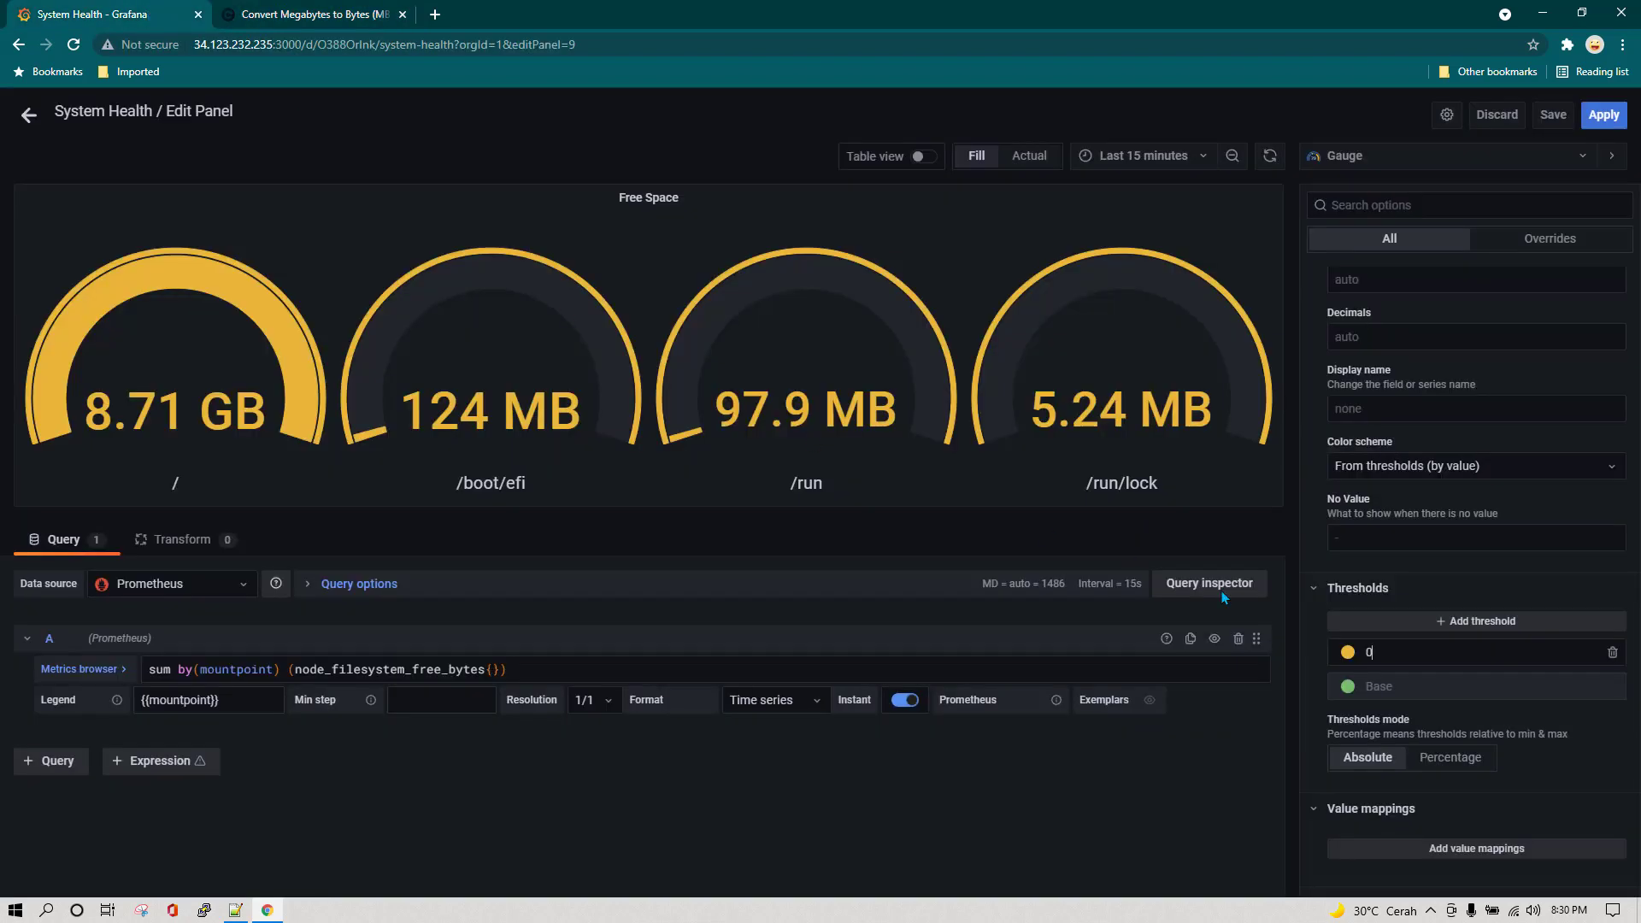
left_click(1402, 653)
key("ctrl+a")
key("ctrl+v")
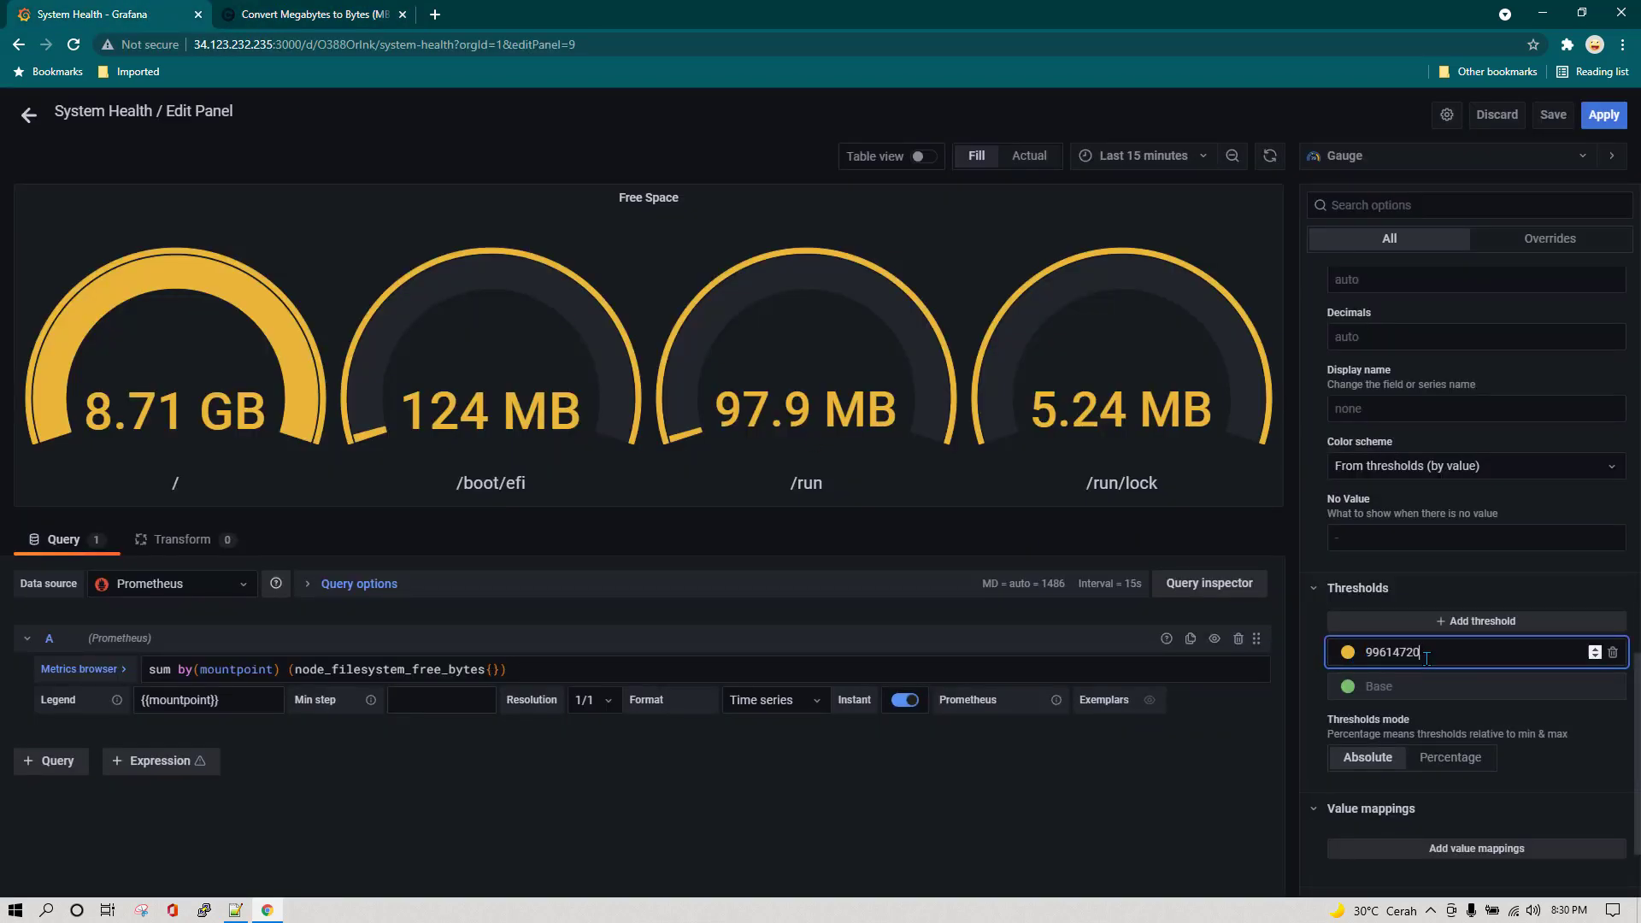
left_click(1493, 623)
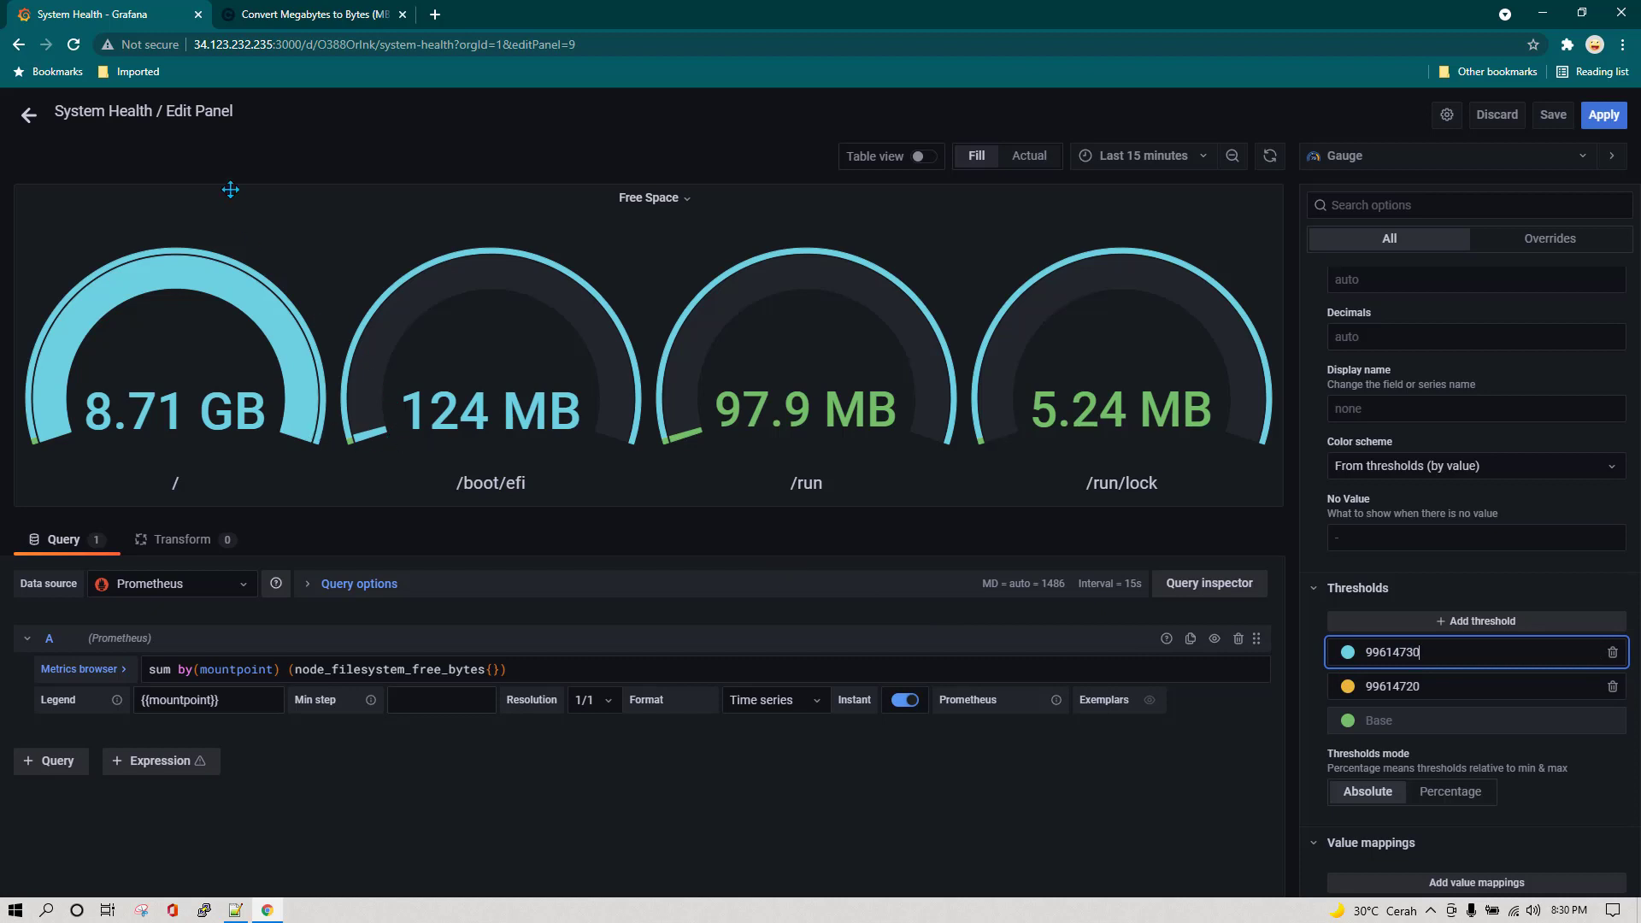
left_click(293, 18)
left_click_drag(467, 316, 322, 330)
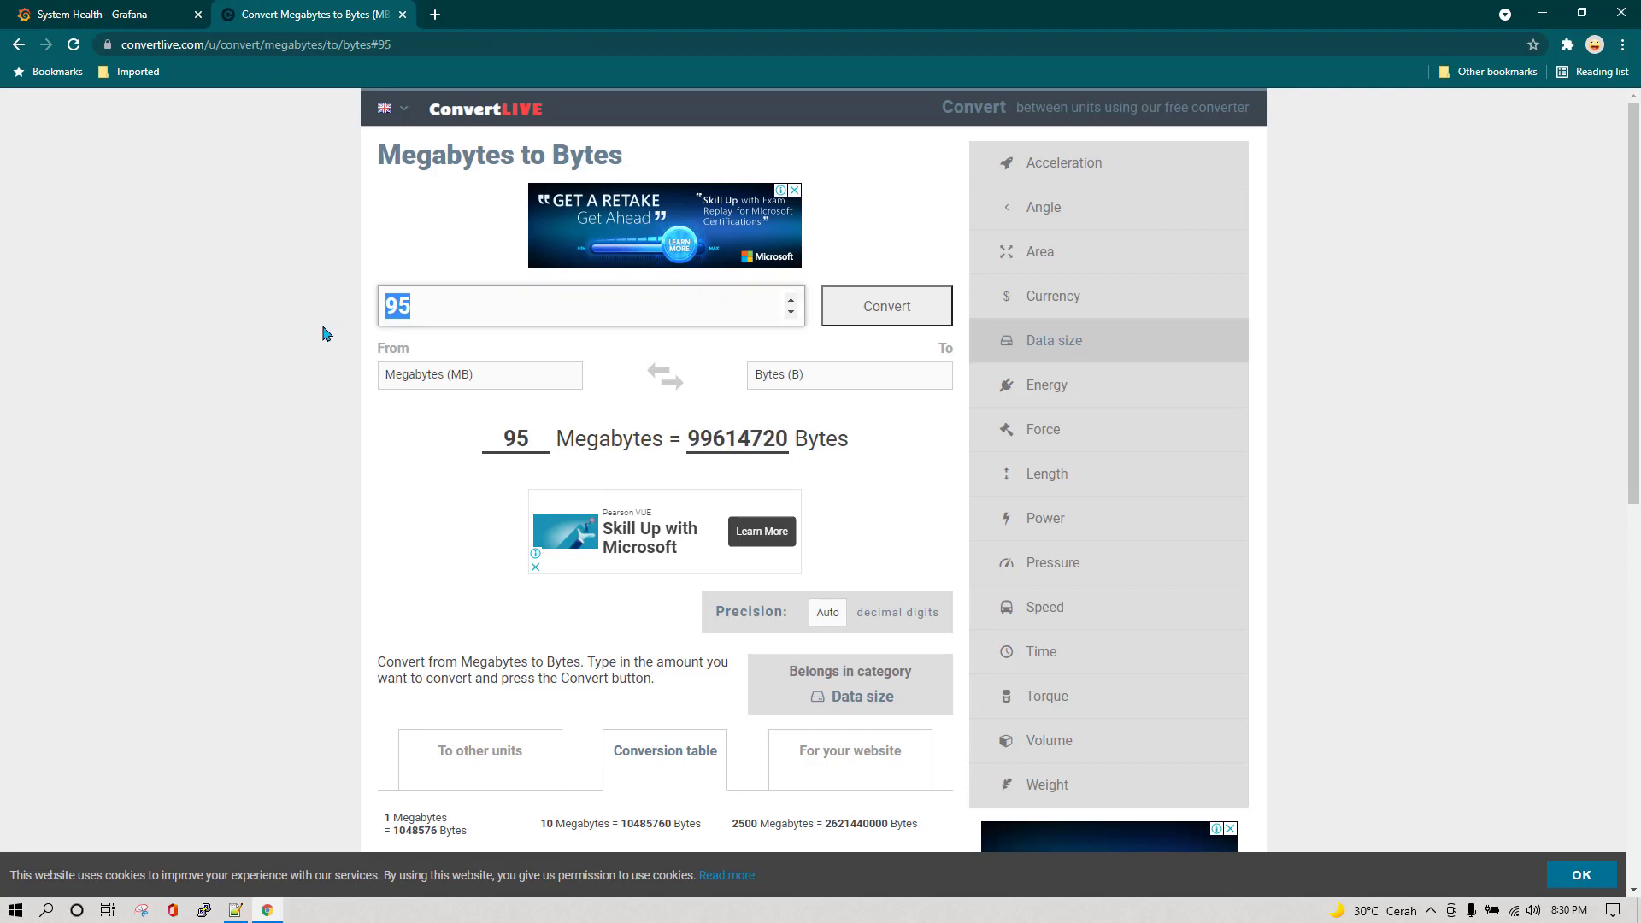
type("104")
key("BackSpace")
type("24")
left_click(903, 320)
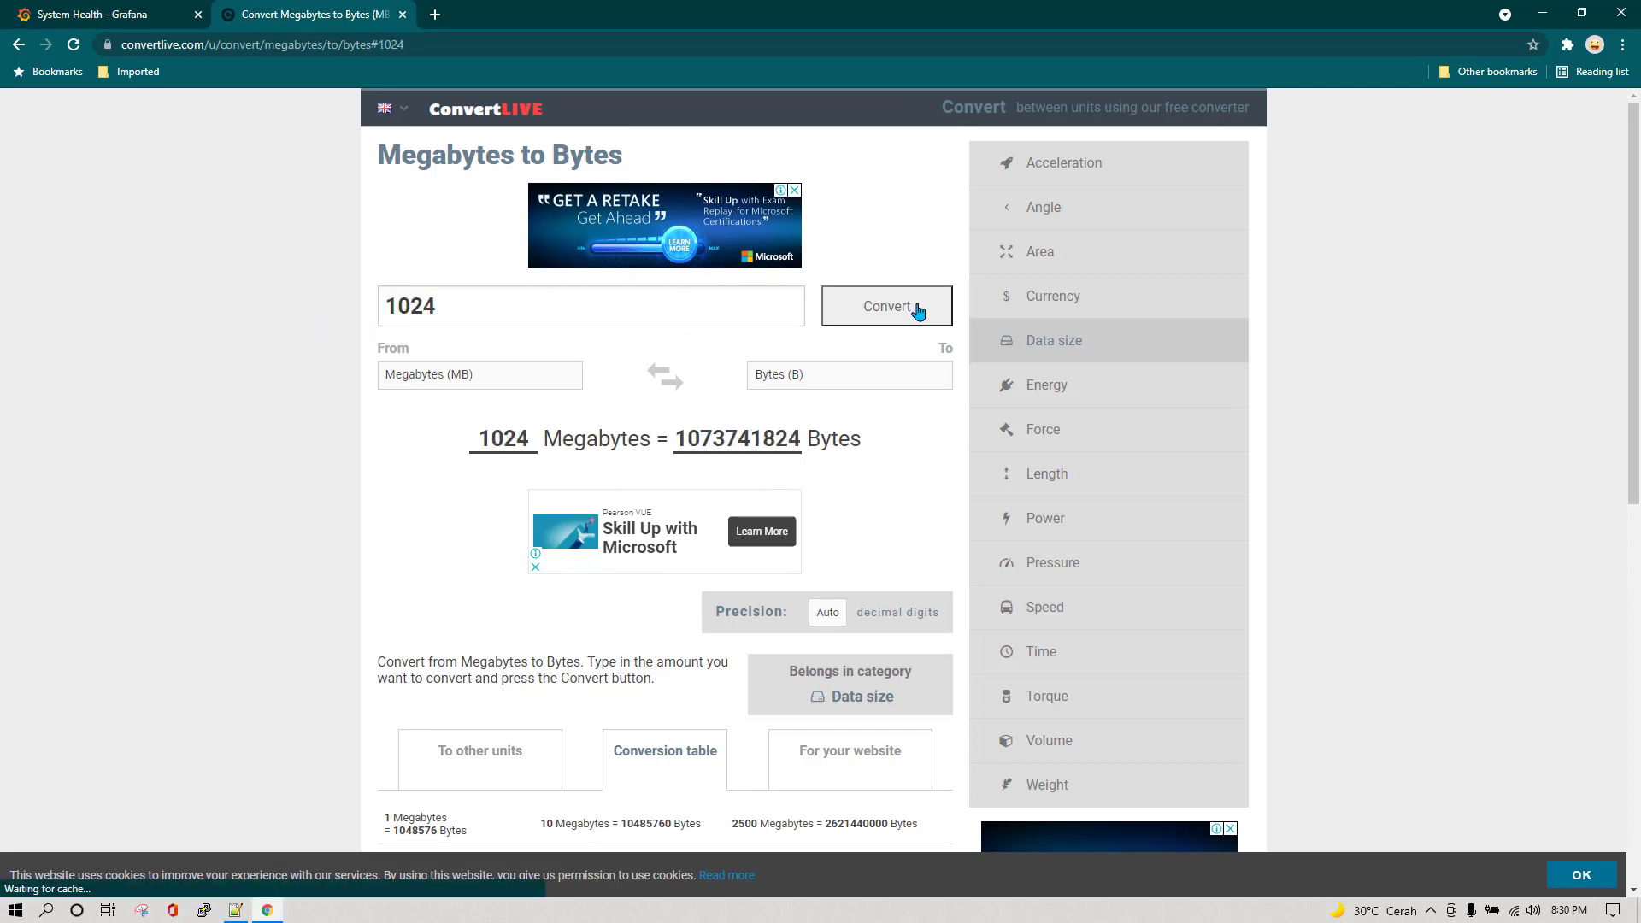
double_click(765, 442)
key("ctrl+c")
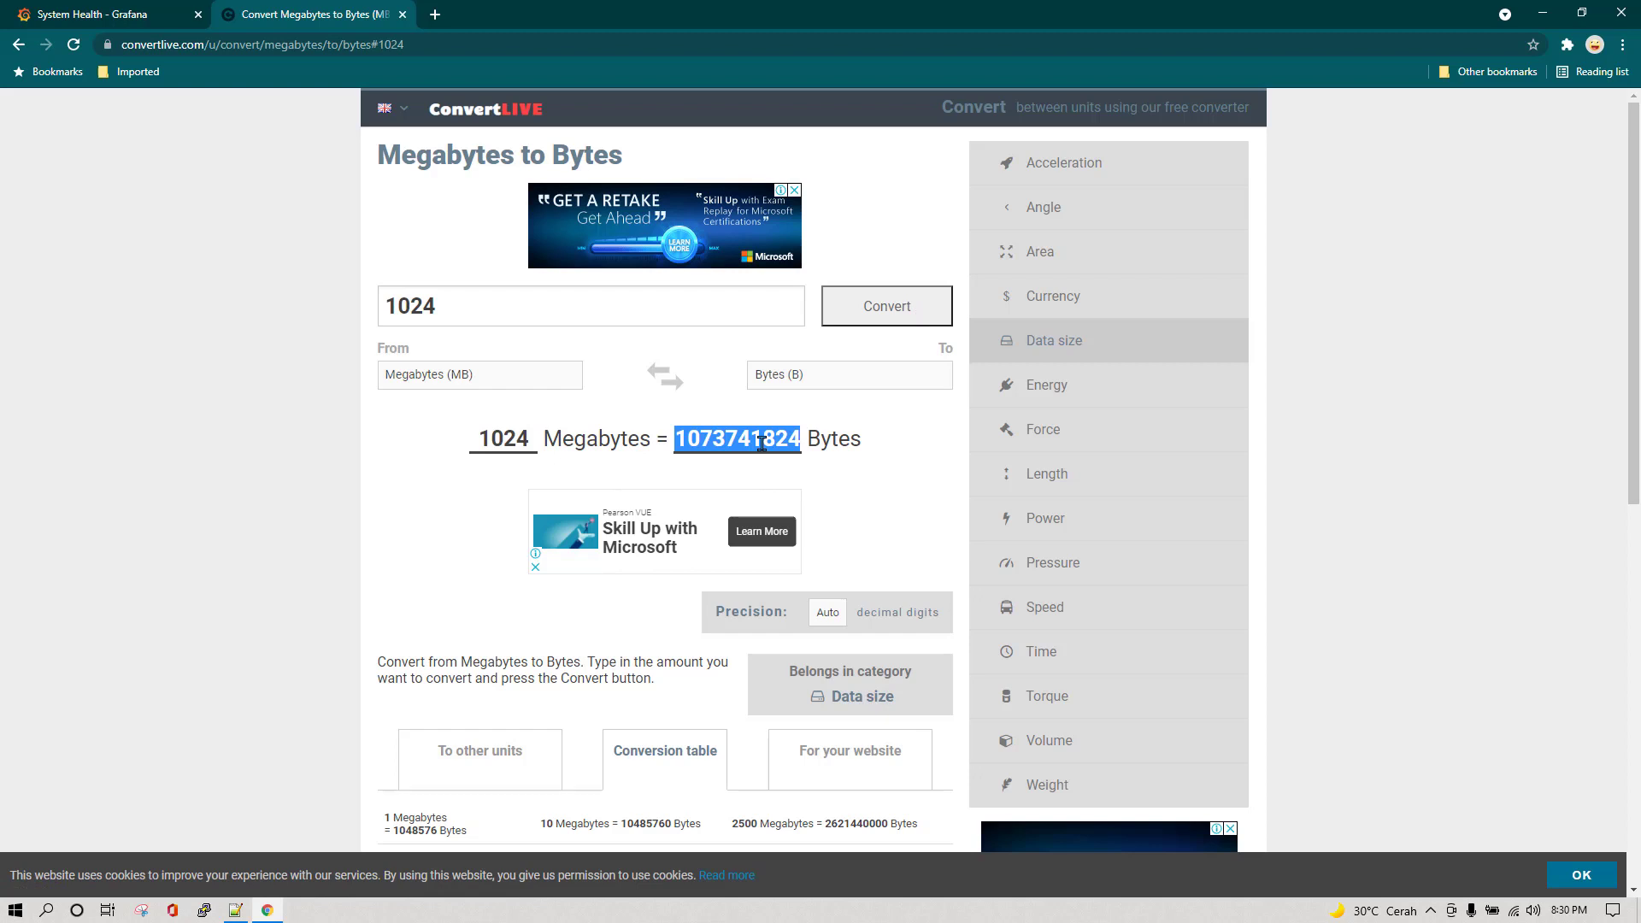
left_click(120, 12)
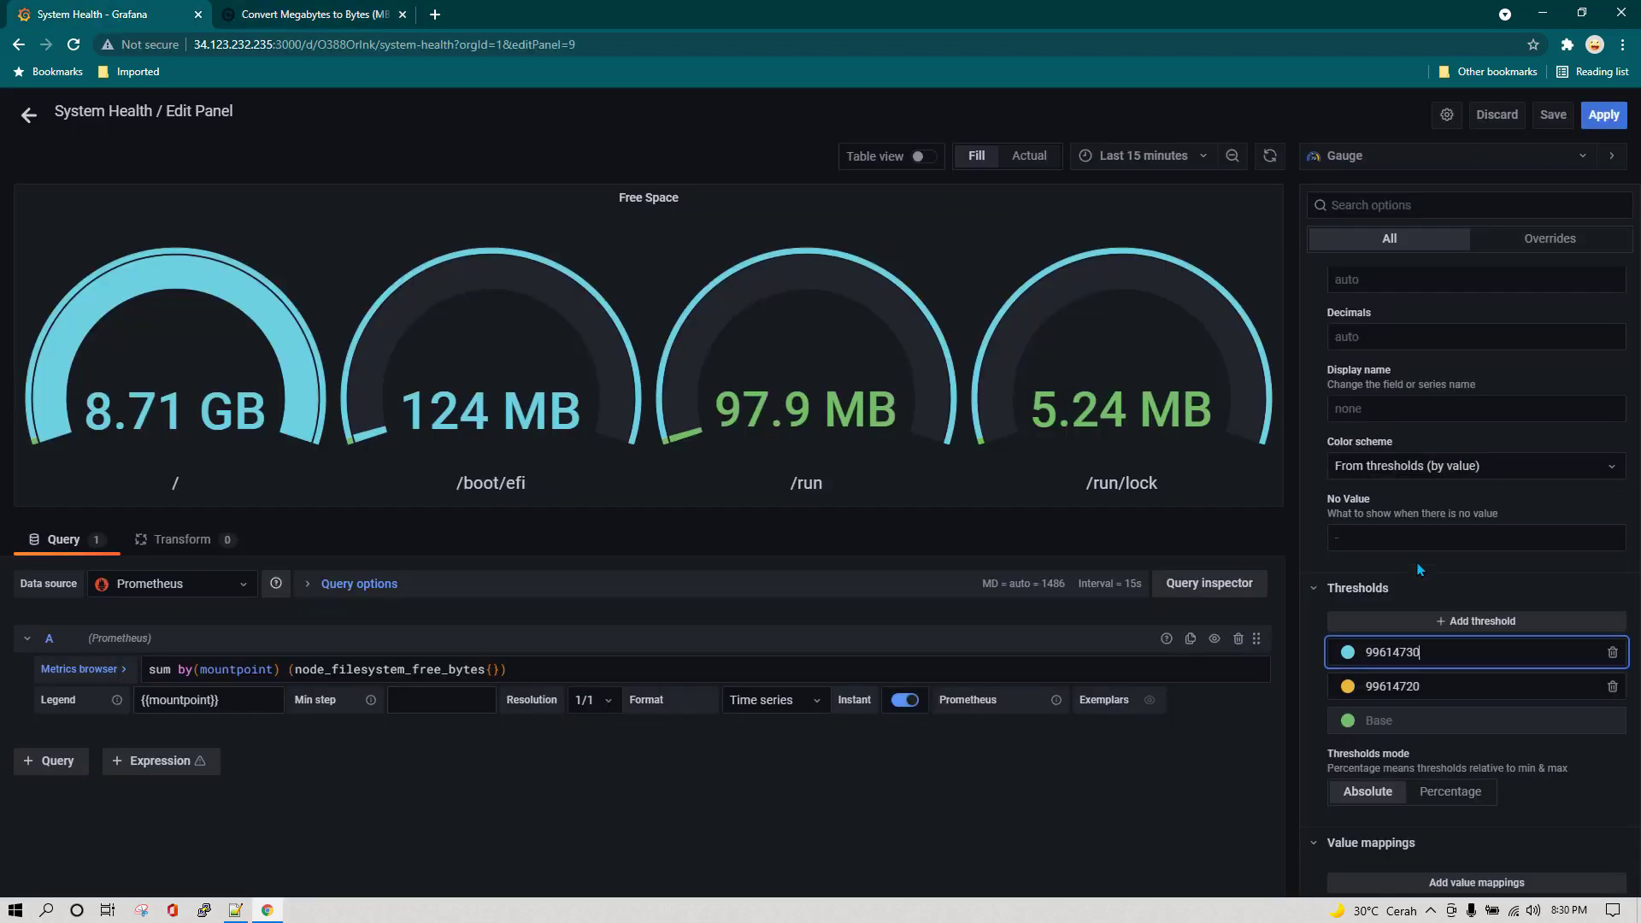
double_click(1444, 656)
key("ctrl+v")
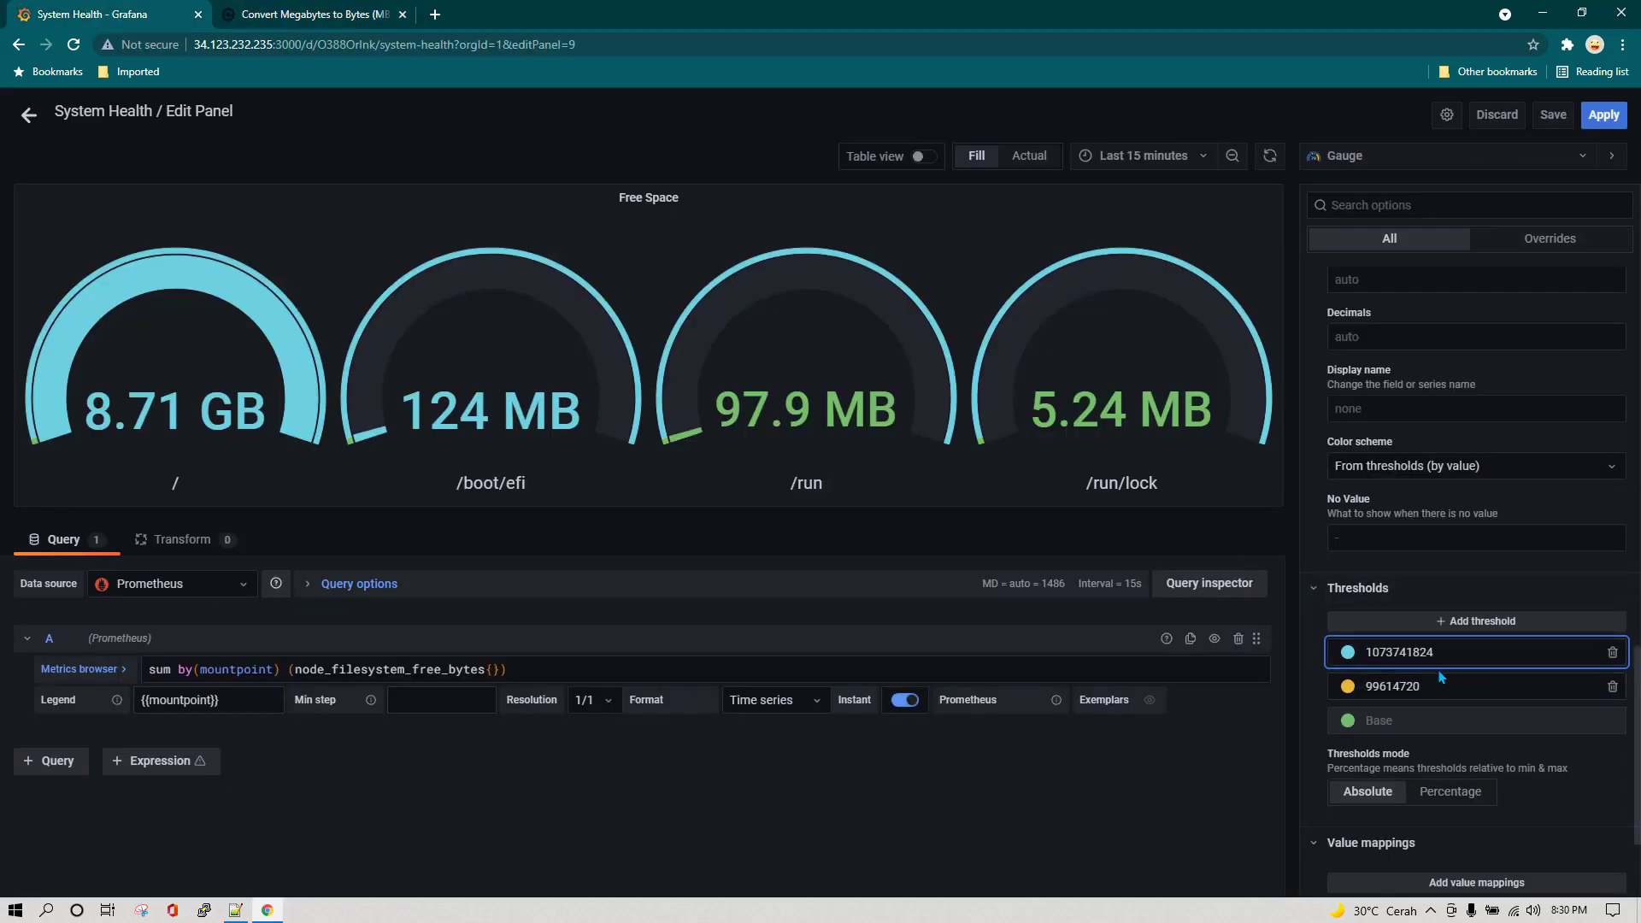
key("Home")
key("Delete")
type("8")
left_click(1476, 689)
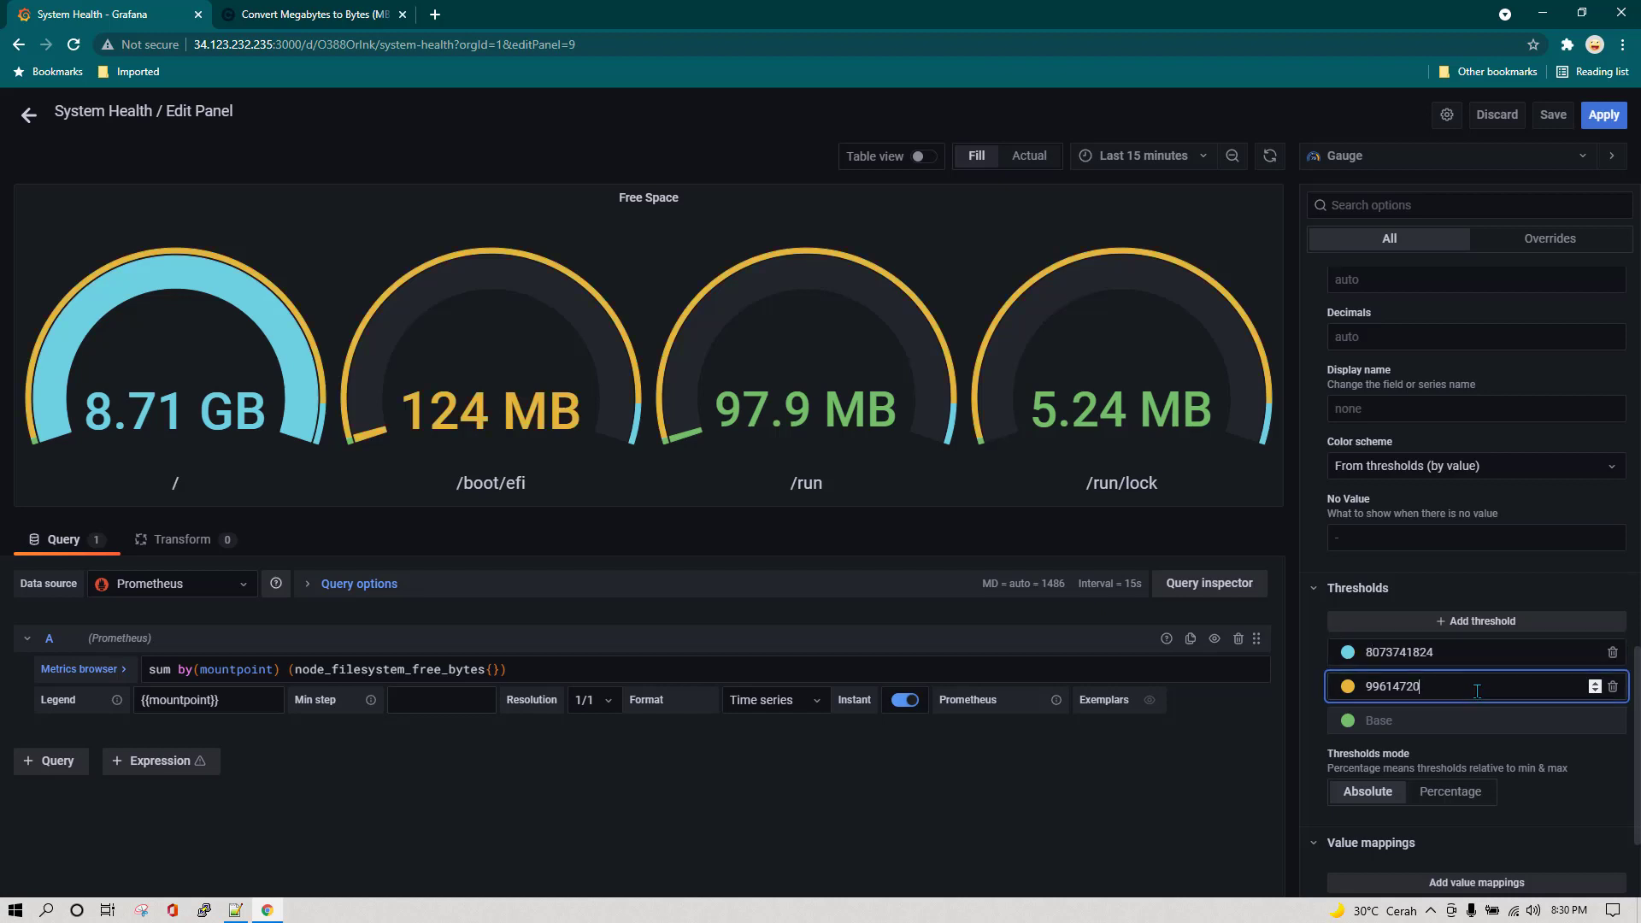
left_click(1348, 653)
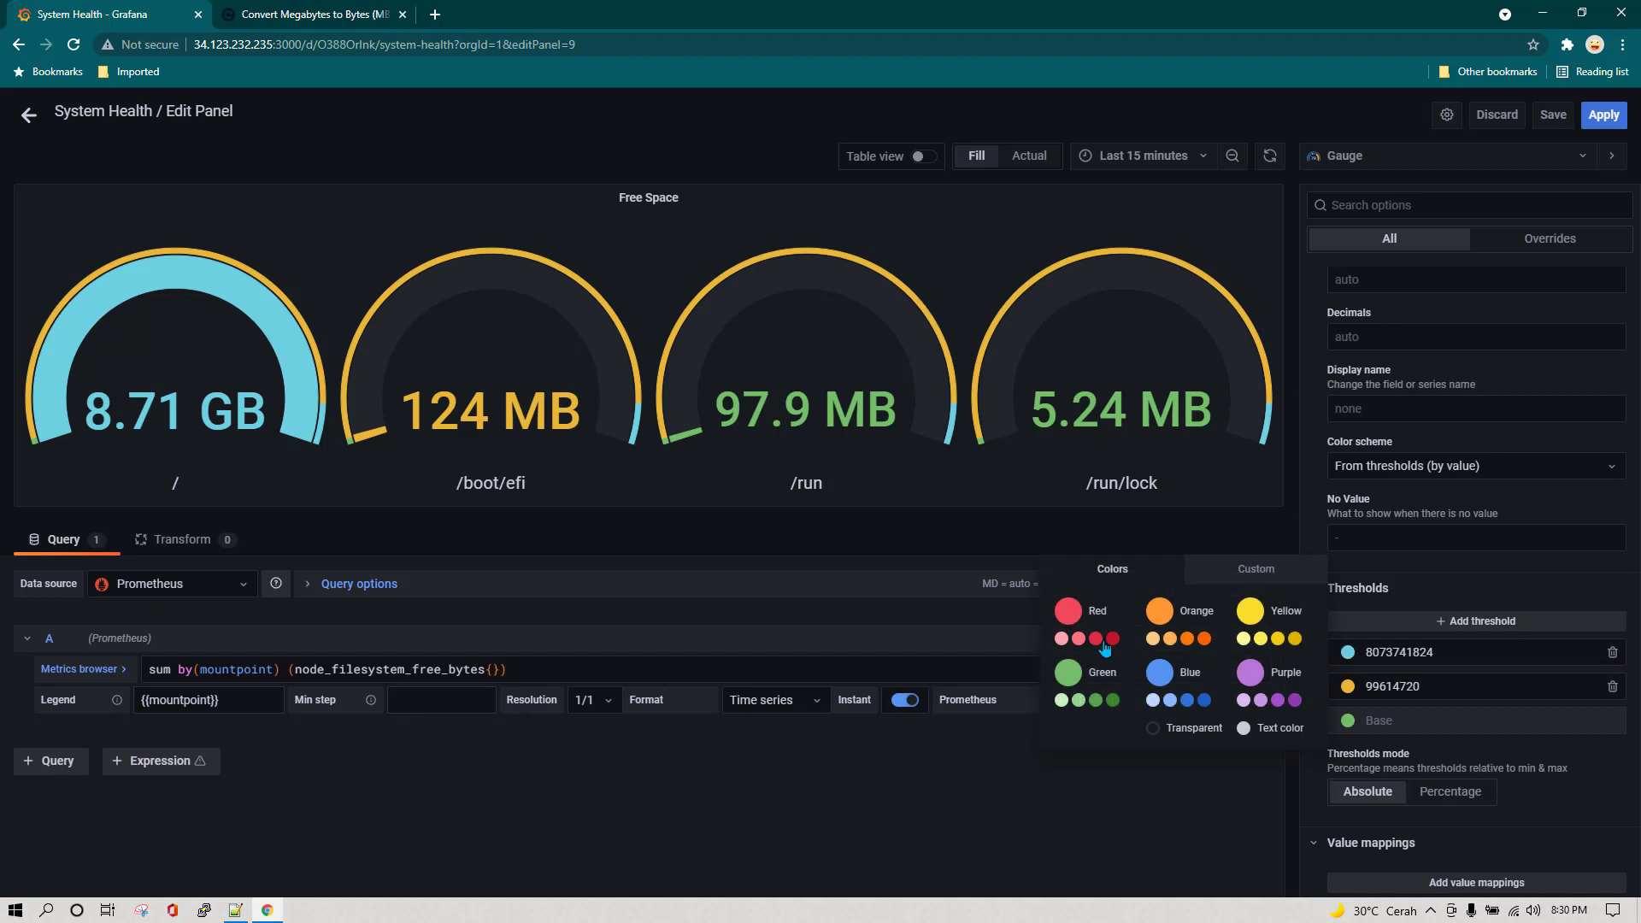
left_click(1068, 610)
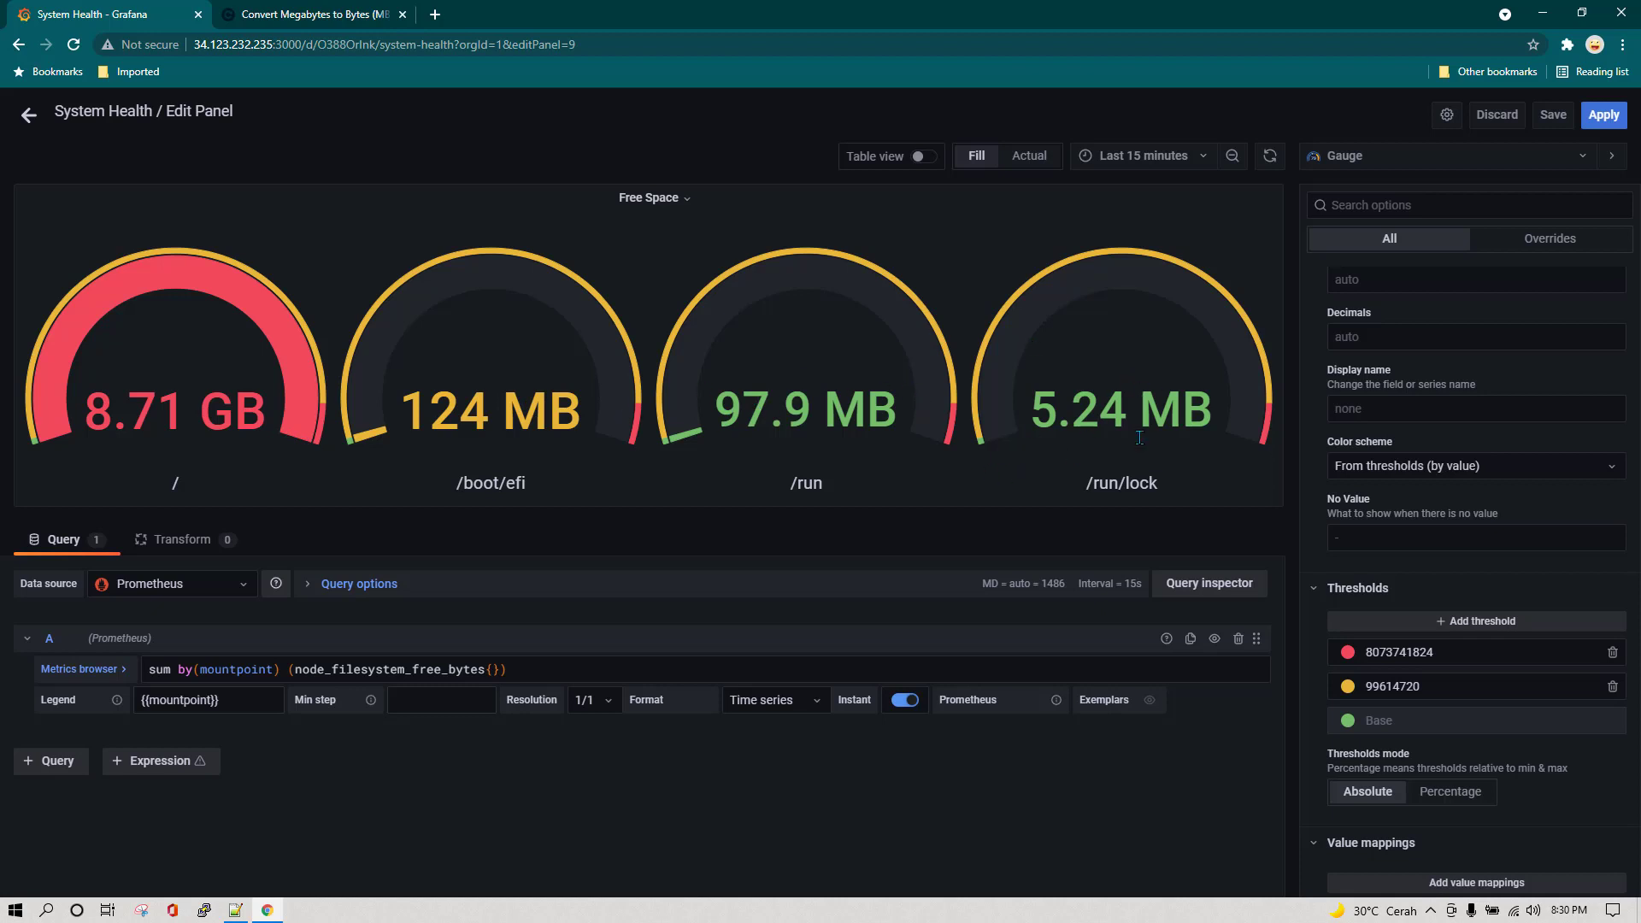
- Apply the gauge edits, drag the Free Space gauges to the top right, and narrow the Free Space table beside Uptime
left_click(1605, 120)
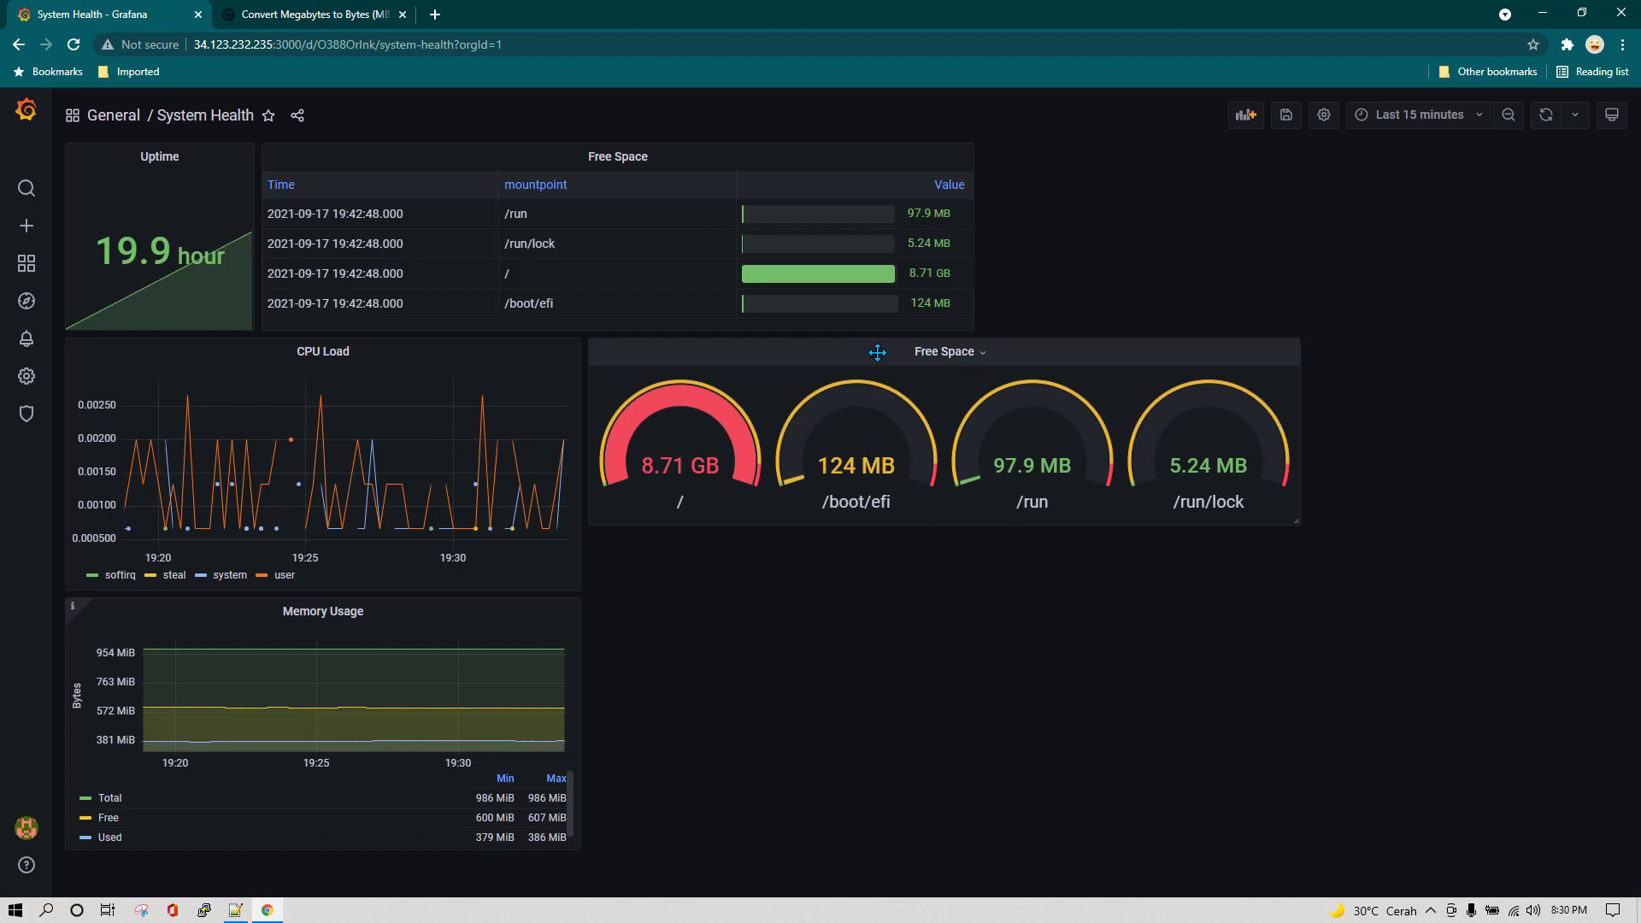
left_click_drag(877, 352, 1265, 231)
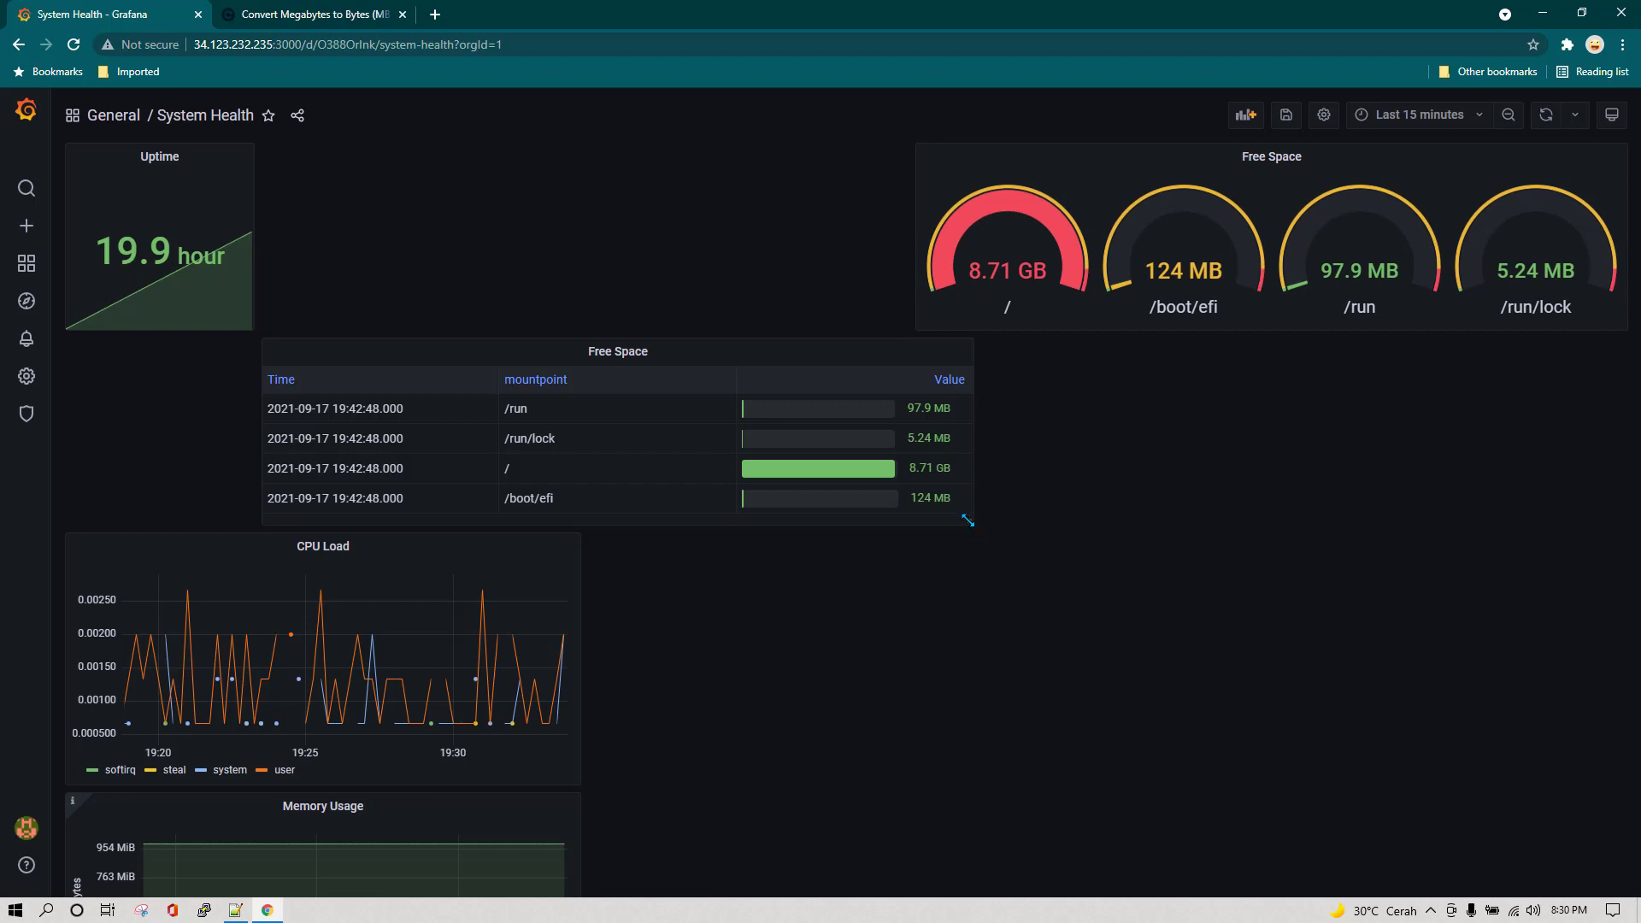
left_click_drag(967, 521, 907, 332)
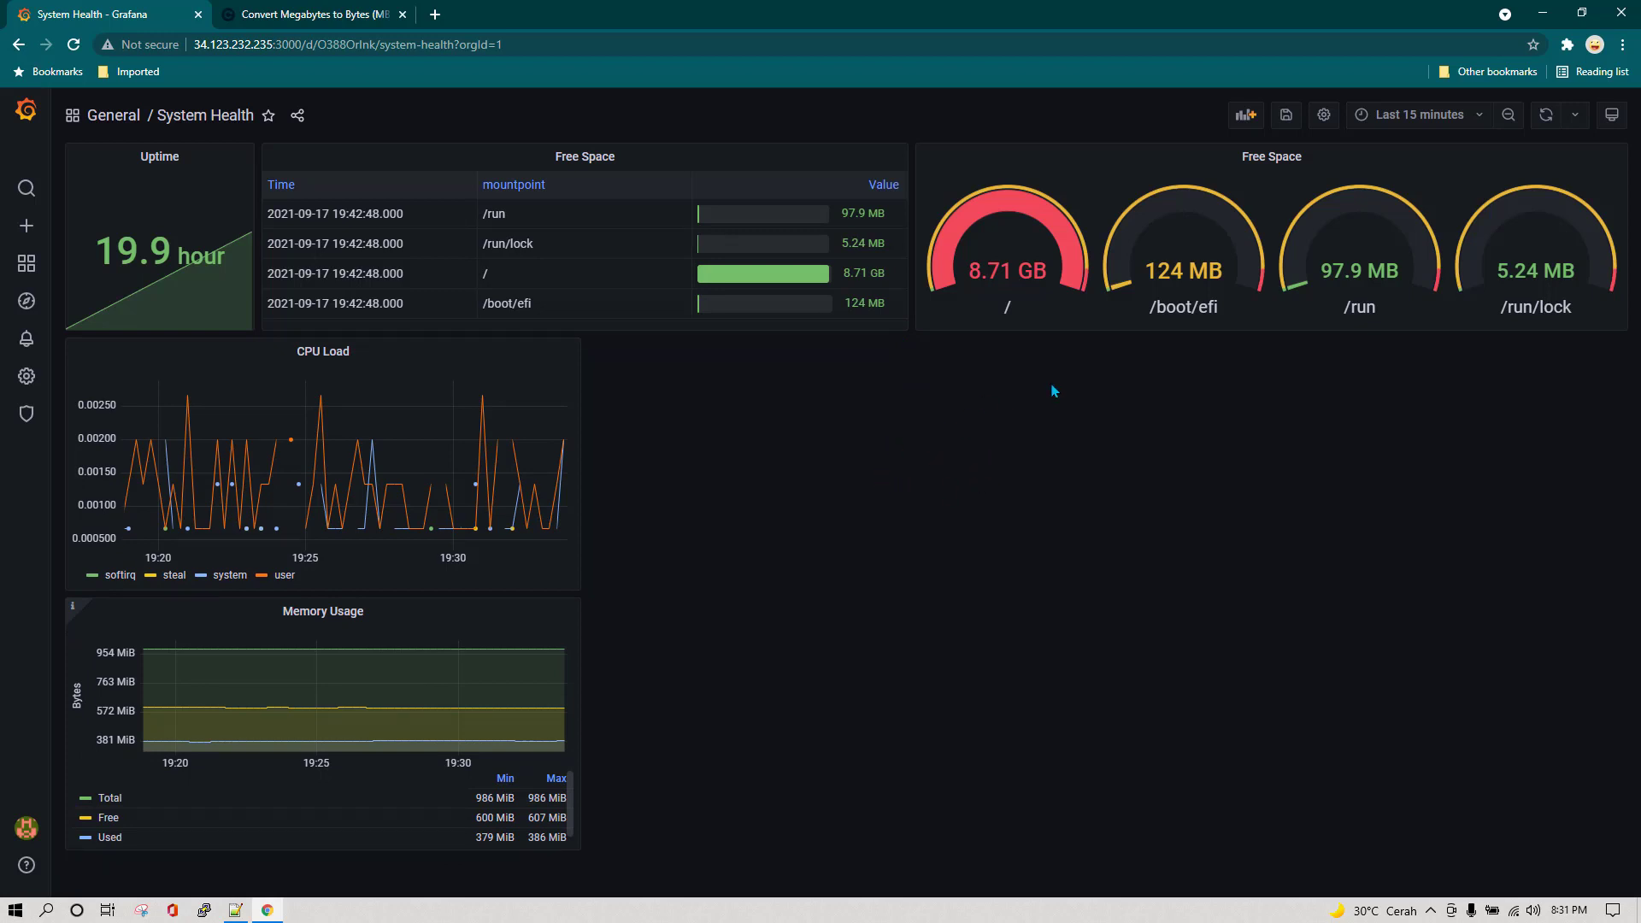
- Duplicate the Free Space gauge panel from its title menu
left_click(1307, 162)
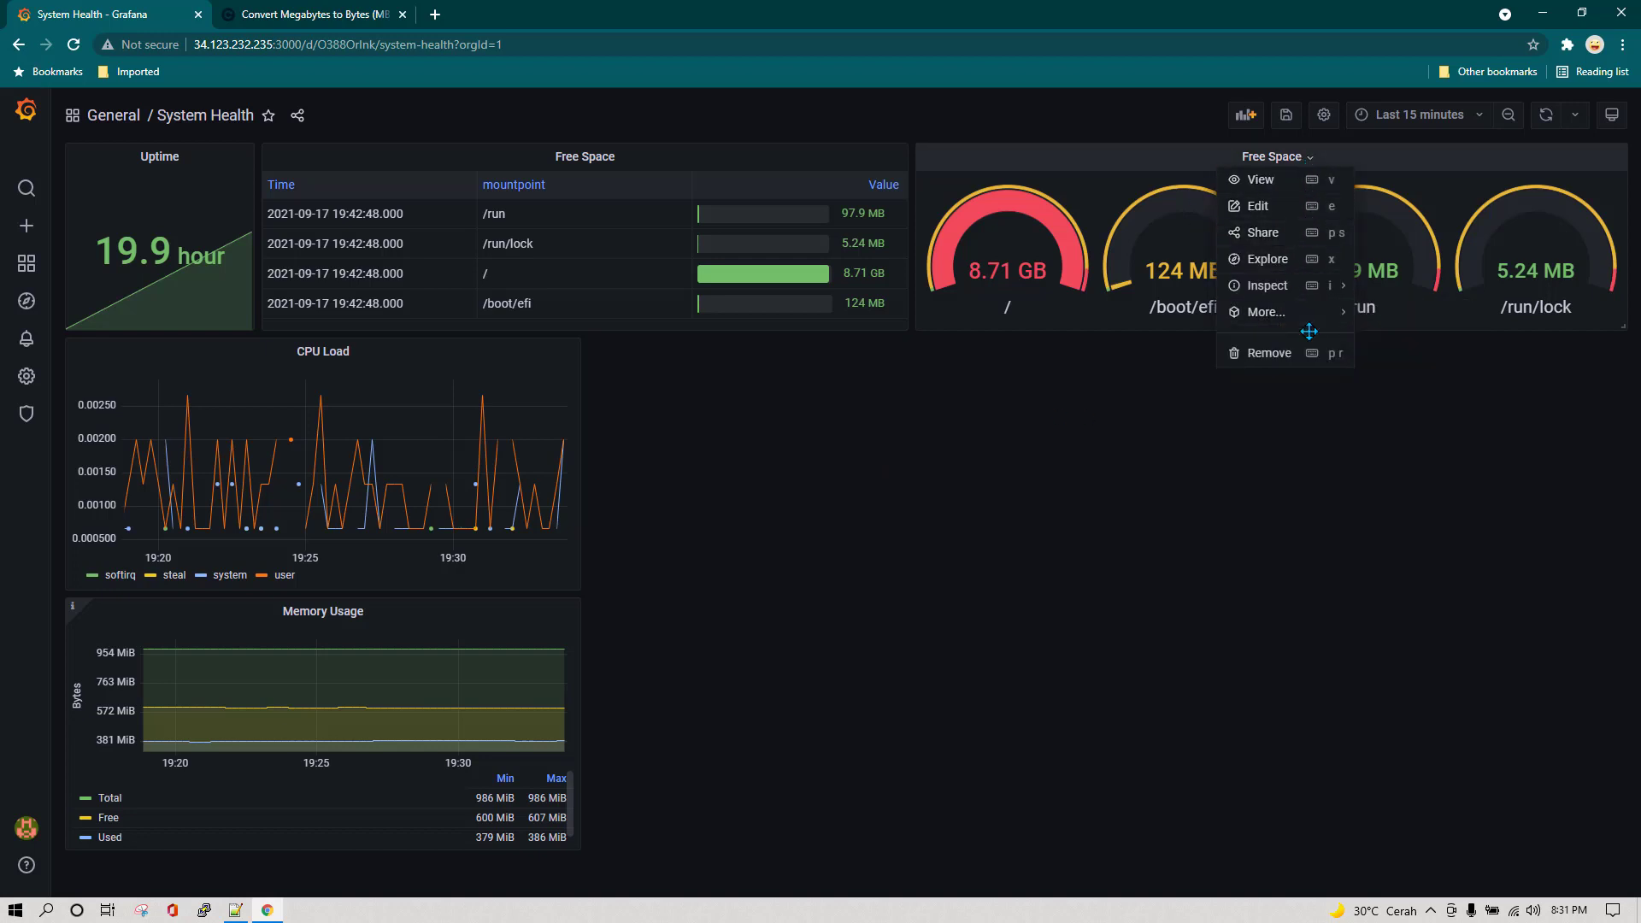
mouse_move(1314, 325)
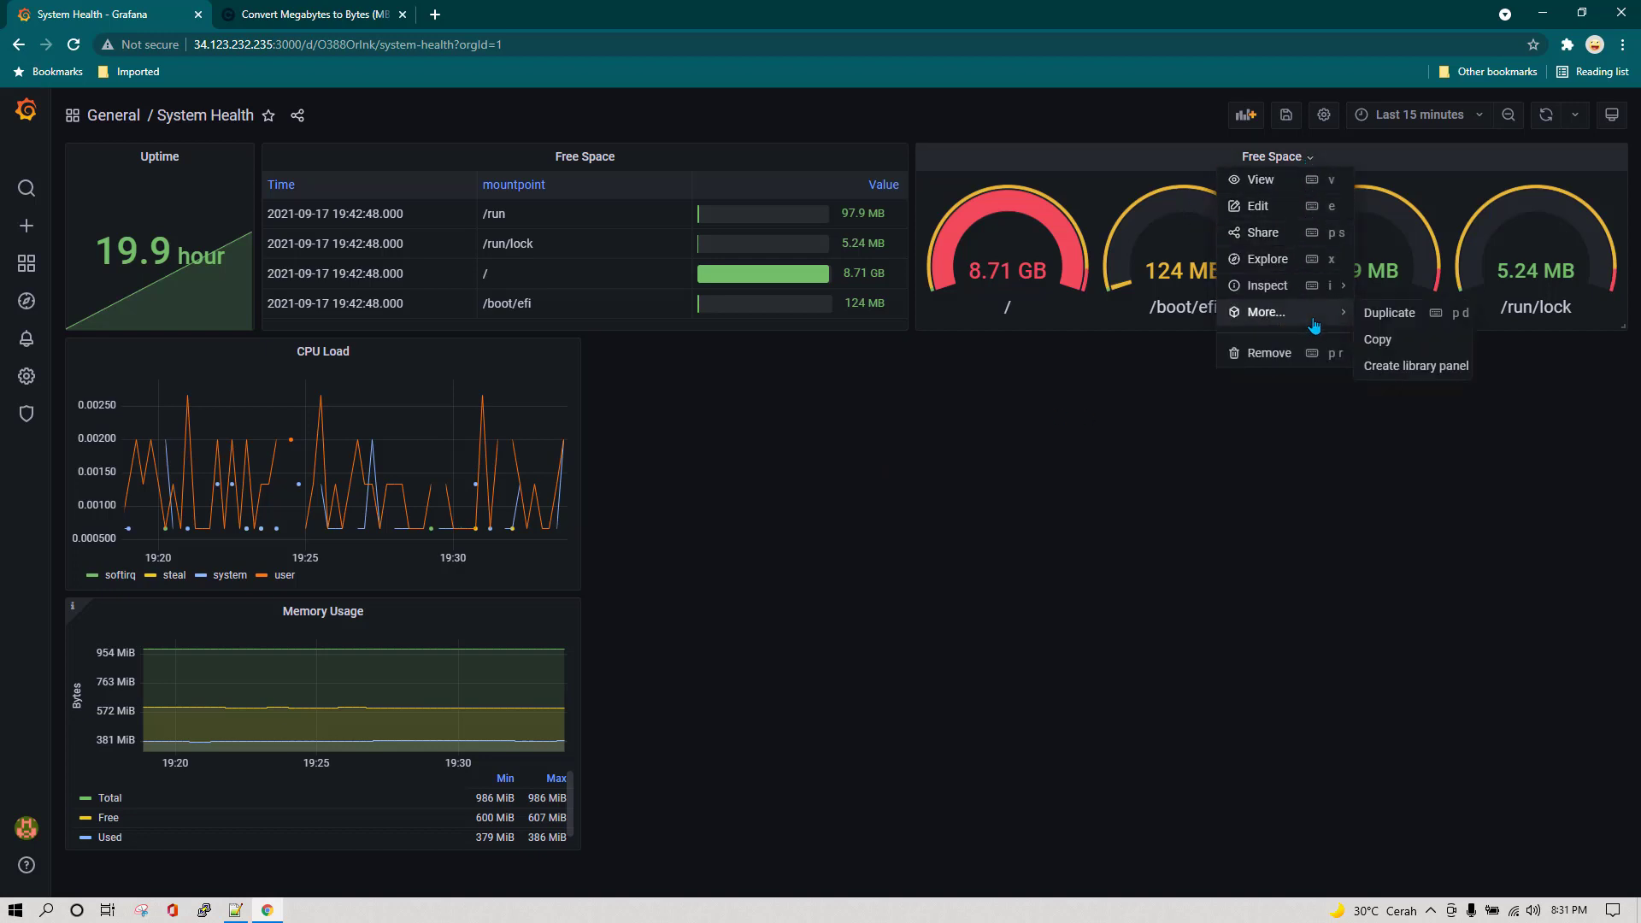
left_click(1391, 314)
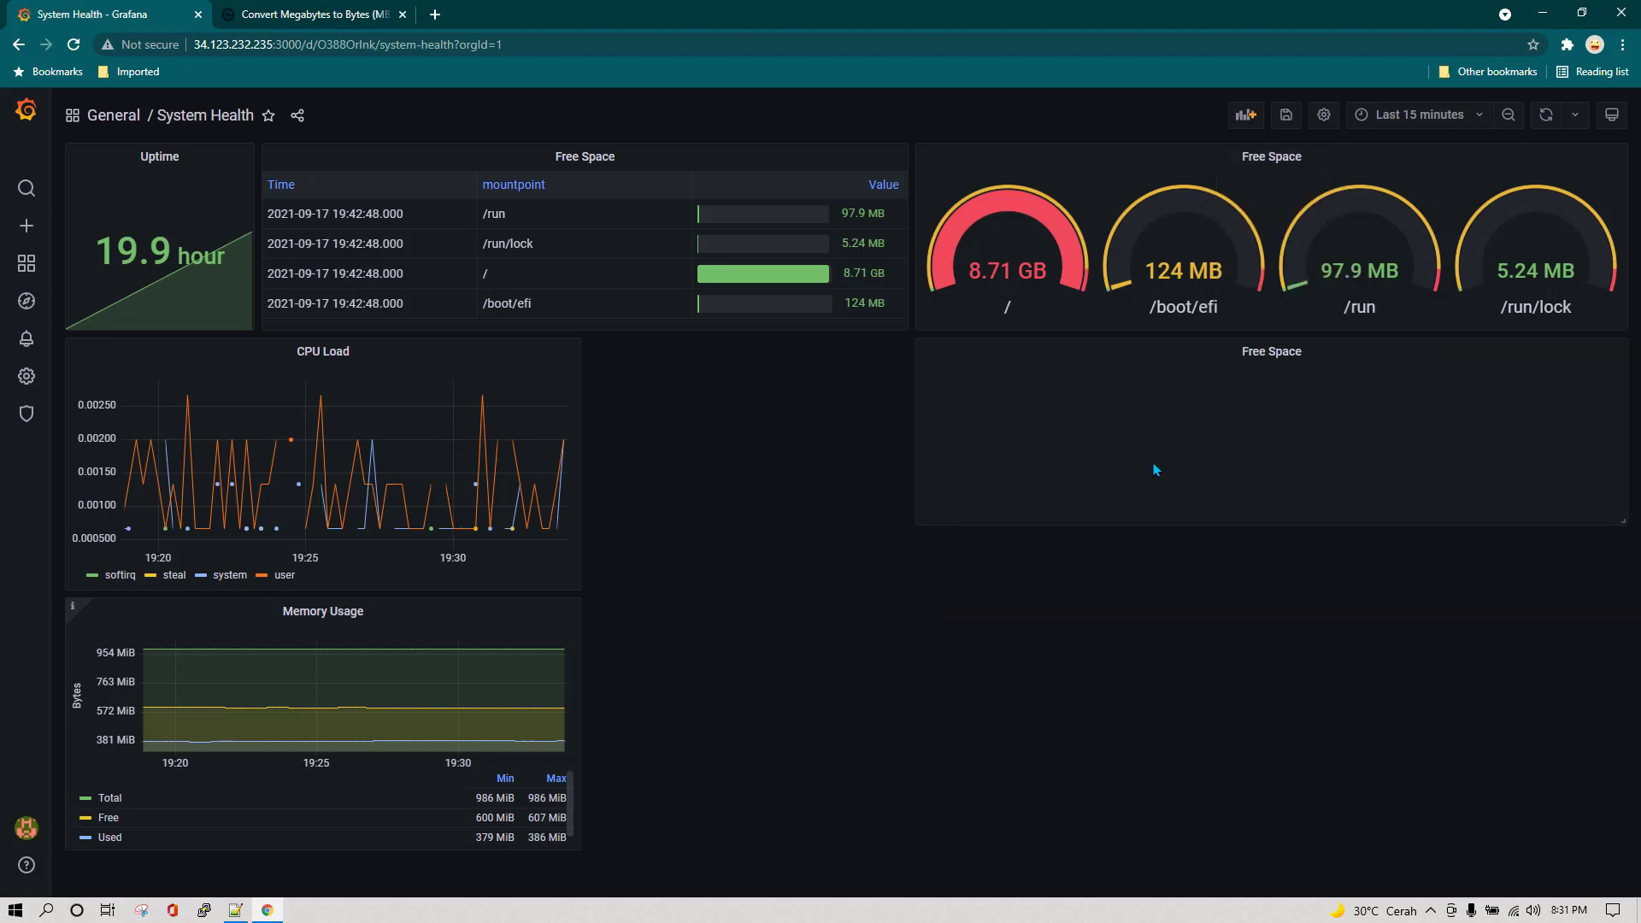
- Edit the duplicated panel and change its visualization type to Bar gauge
left_click(1293, 366)
left_click(1258, 395)
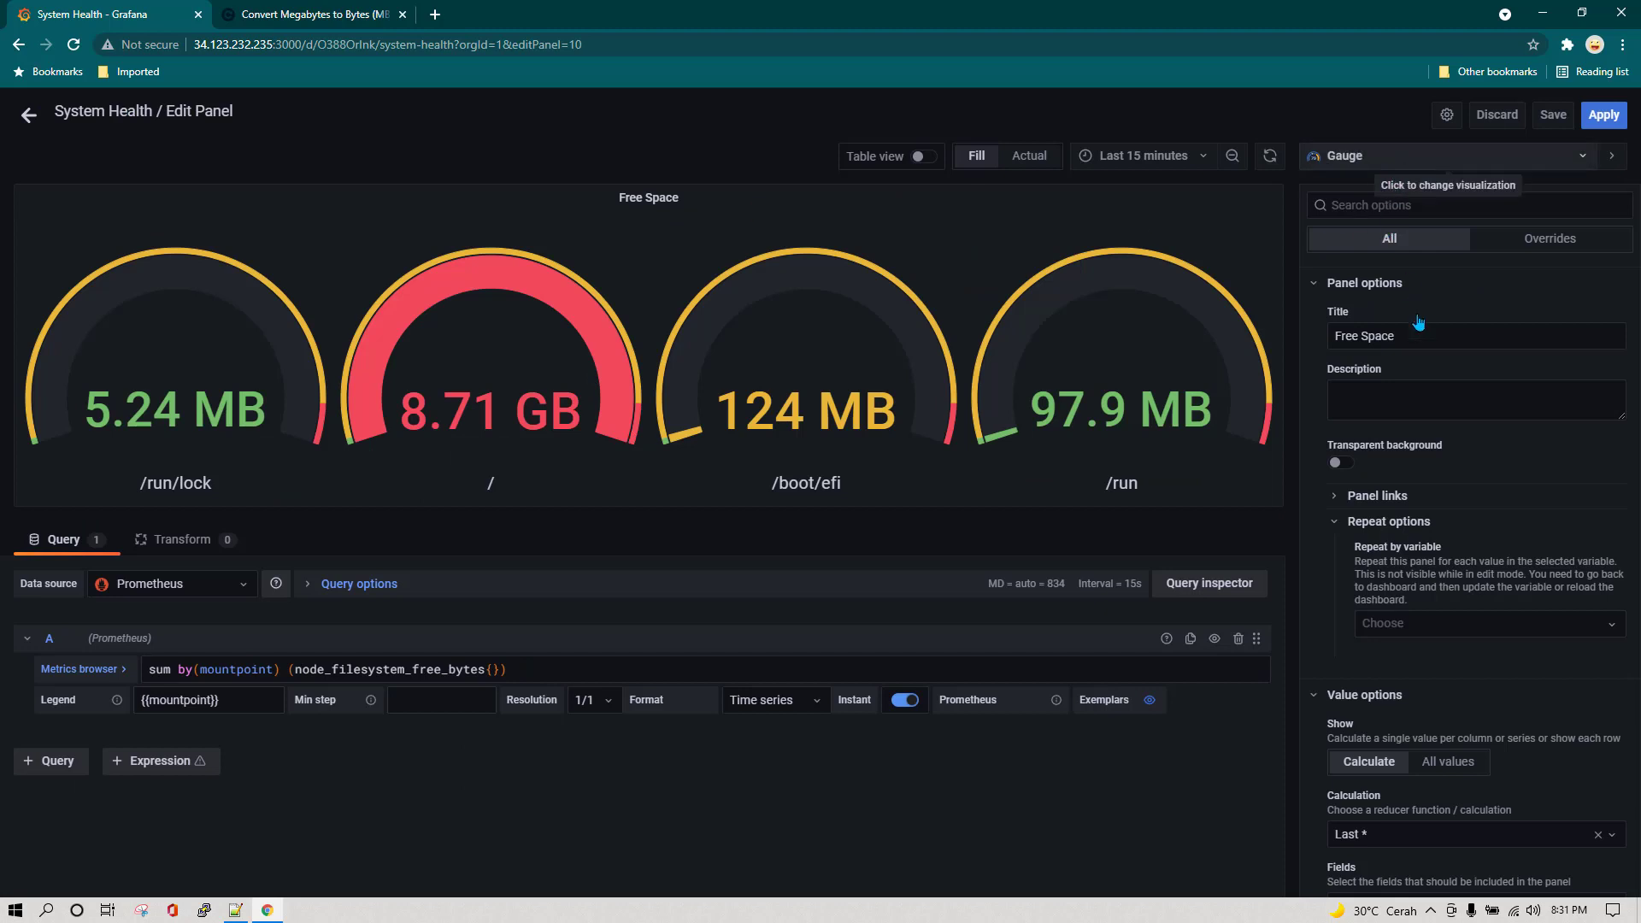
left_click(1393, 158)
left_click(1407, 472)
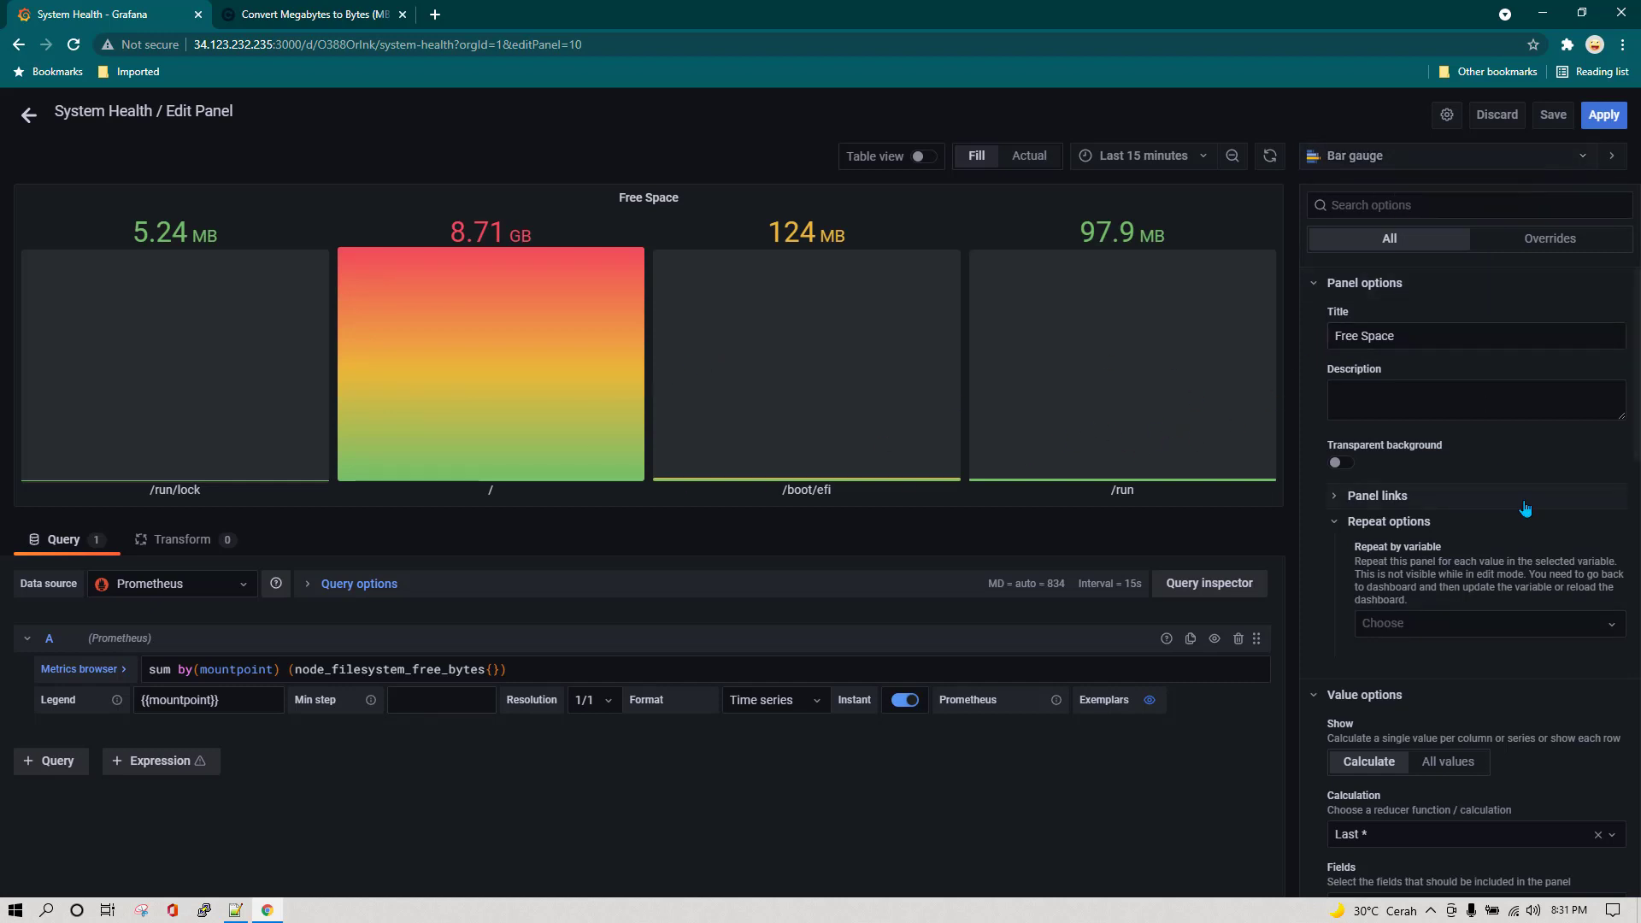
- Apply the bar gauge and duplicate the Free Space bar gauge panel
left_click(1603, 121)
left_click(1309, 352)
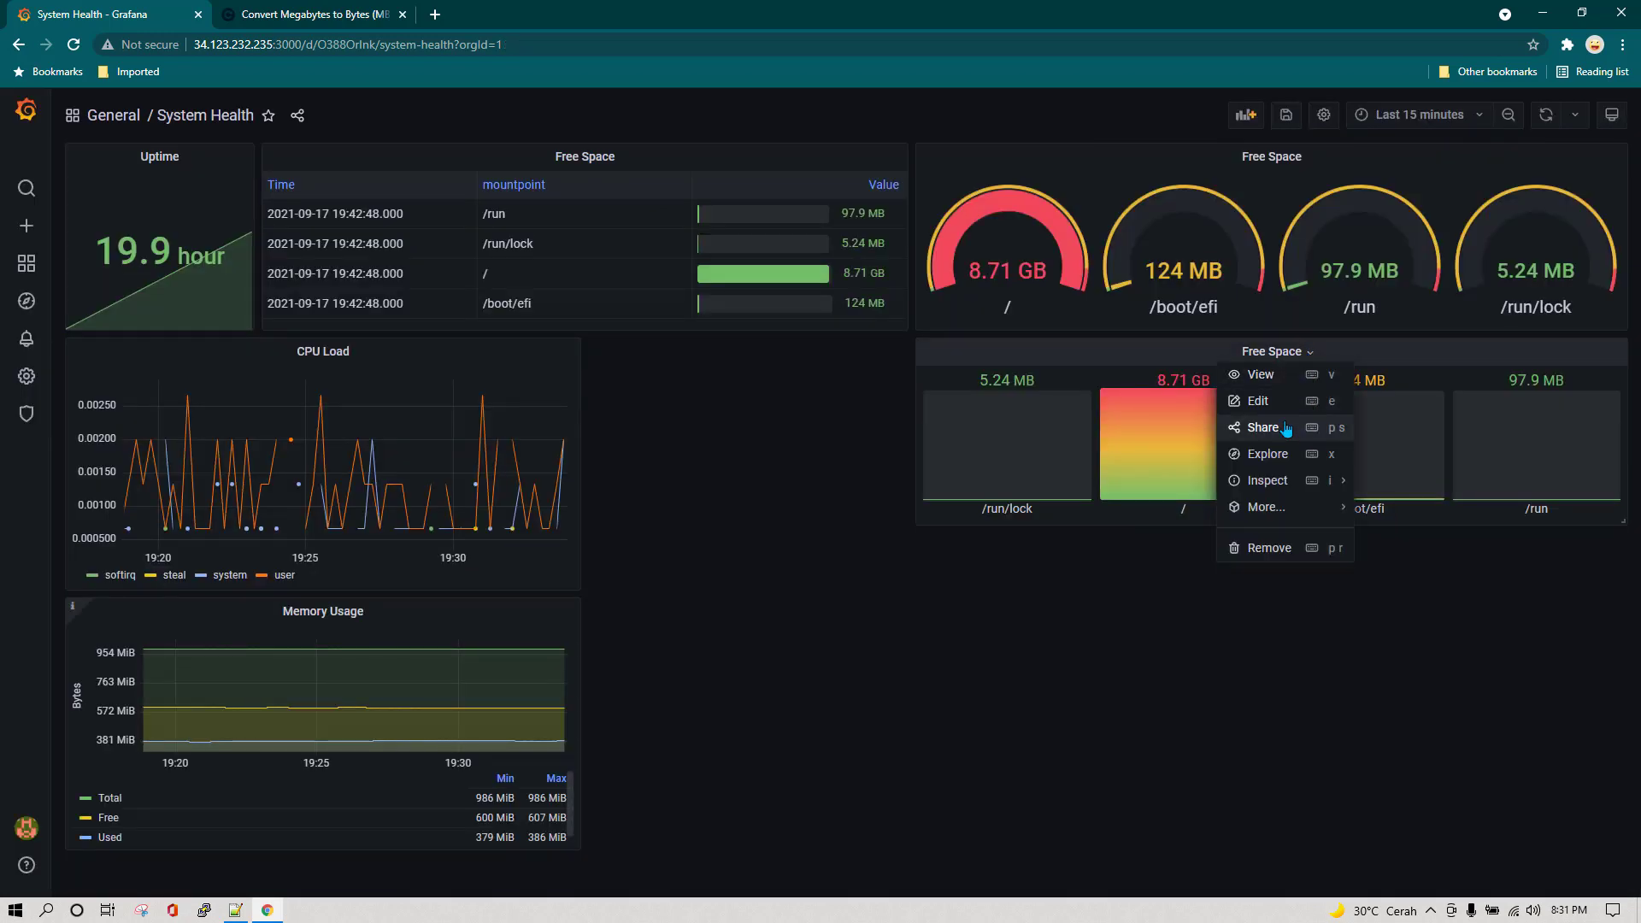
mouse_move(1320, 507)
left_click(1404, 511)
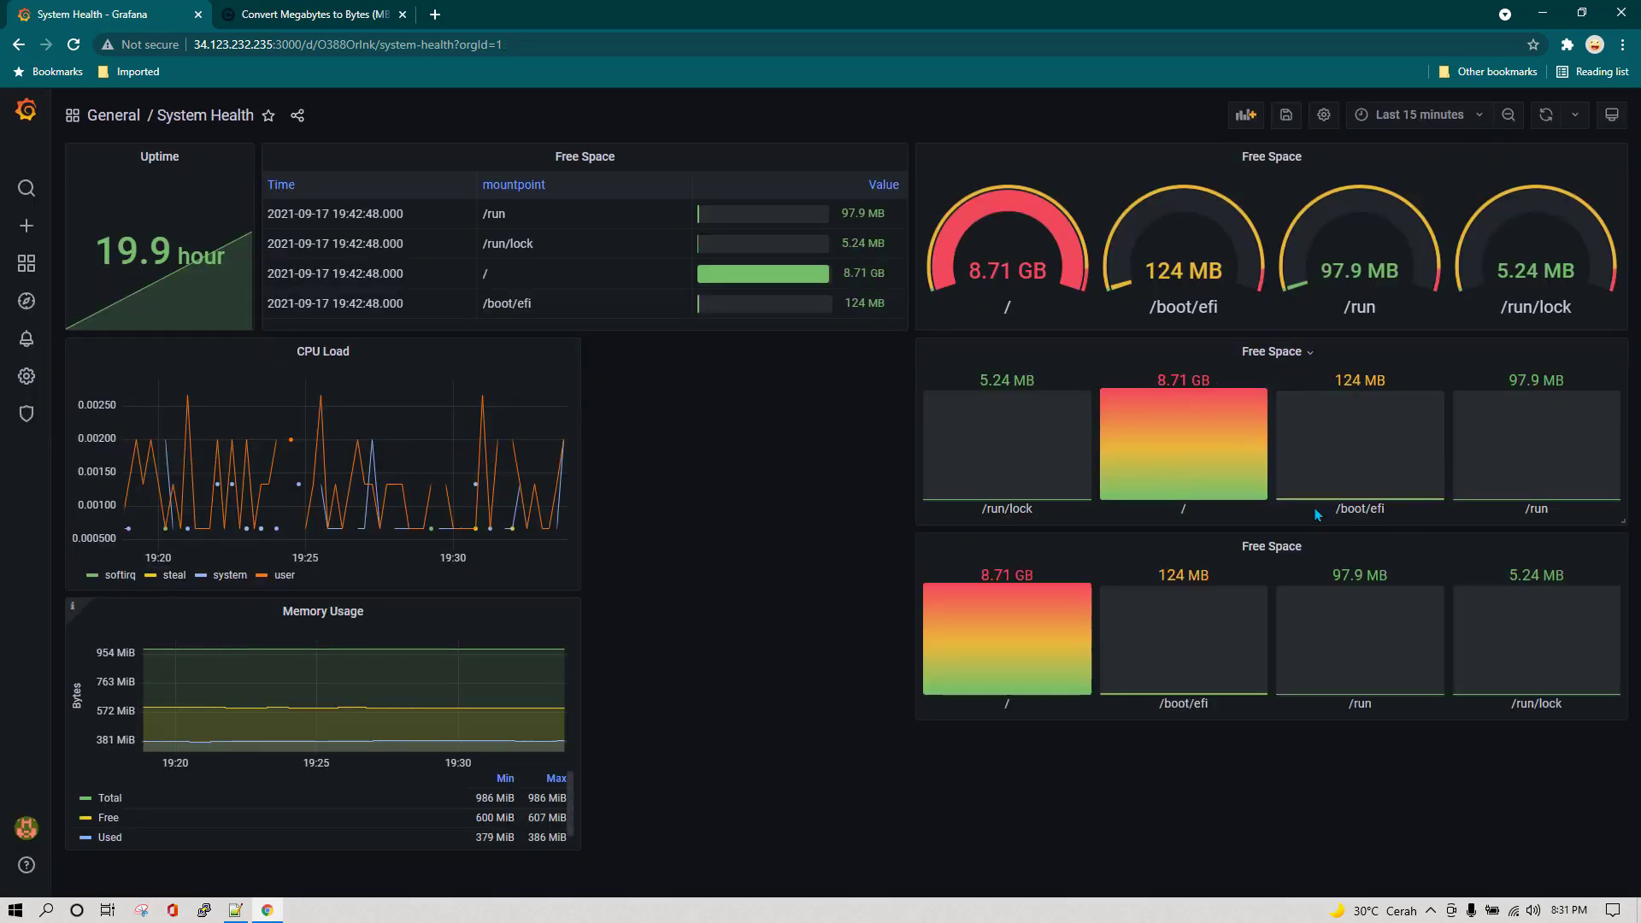
- Edit the copy, set its Display mode to Retro LCD, and apply it to the dashboard
left_click(1291, 551)
left_click(1148, 589)
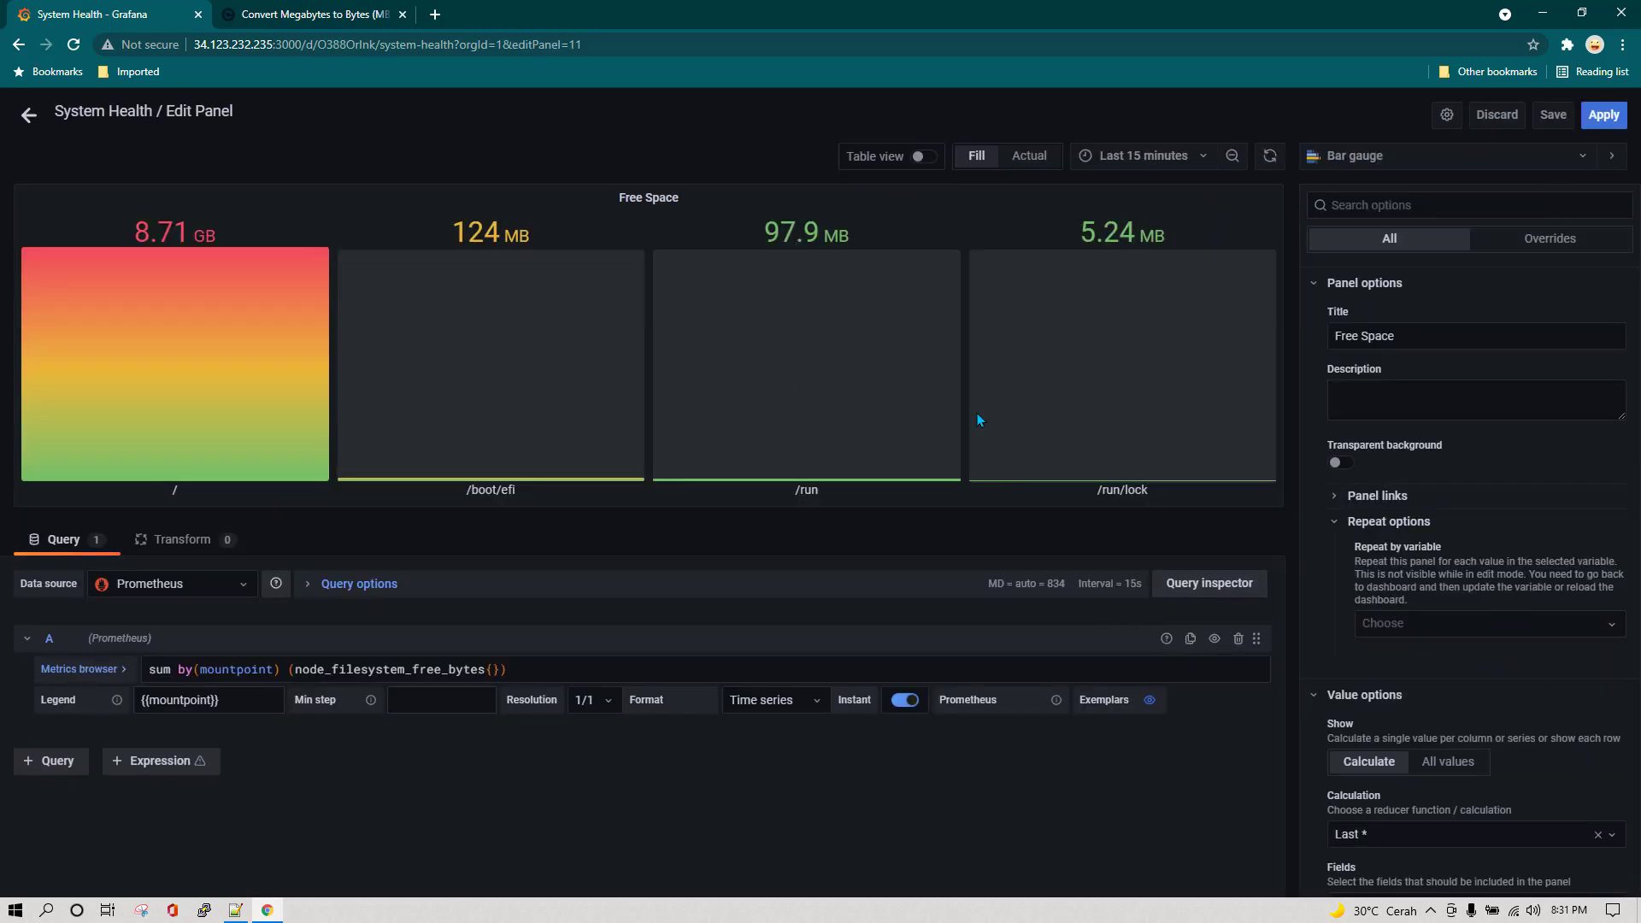
scroll(1557, 472, "down", 5)
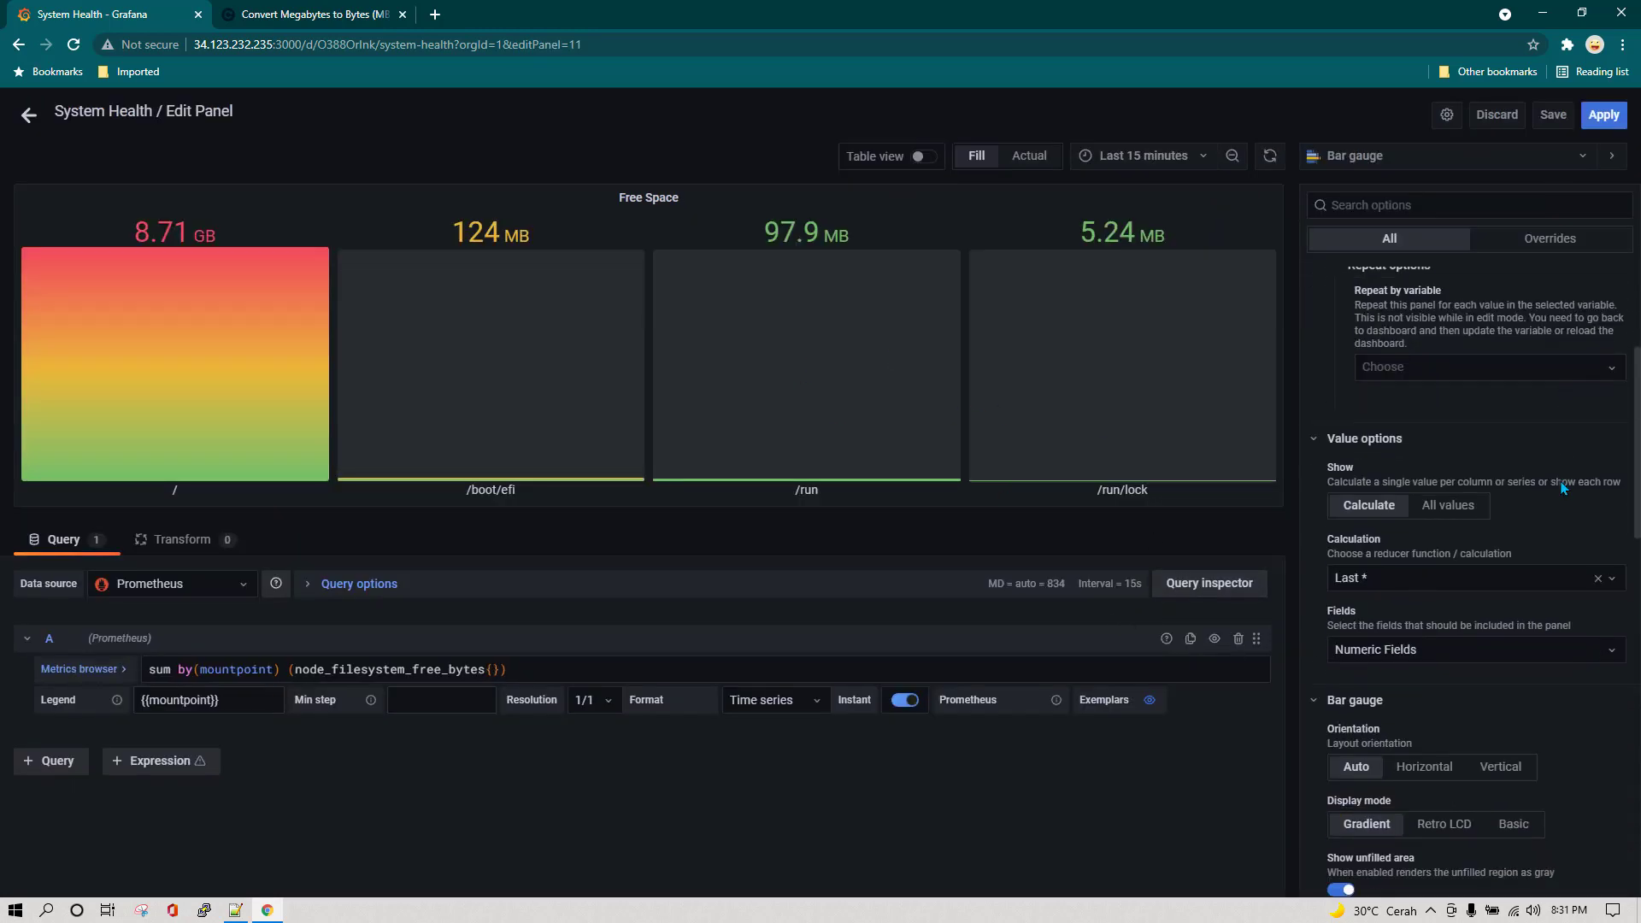
scroll(1561, 489, "down", 1)
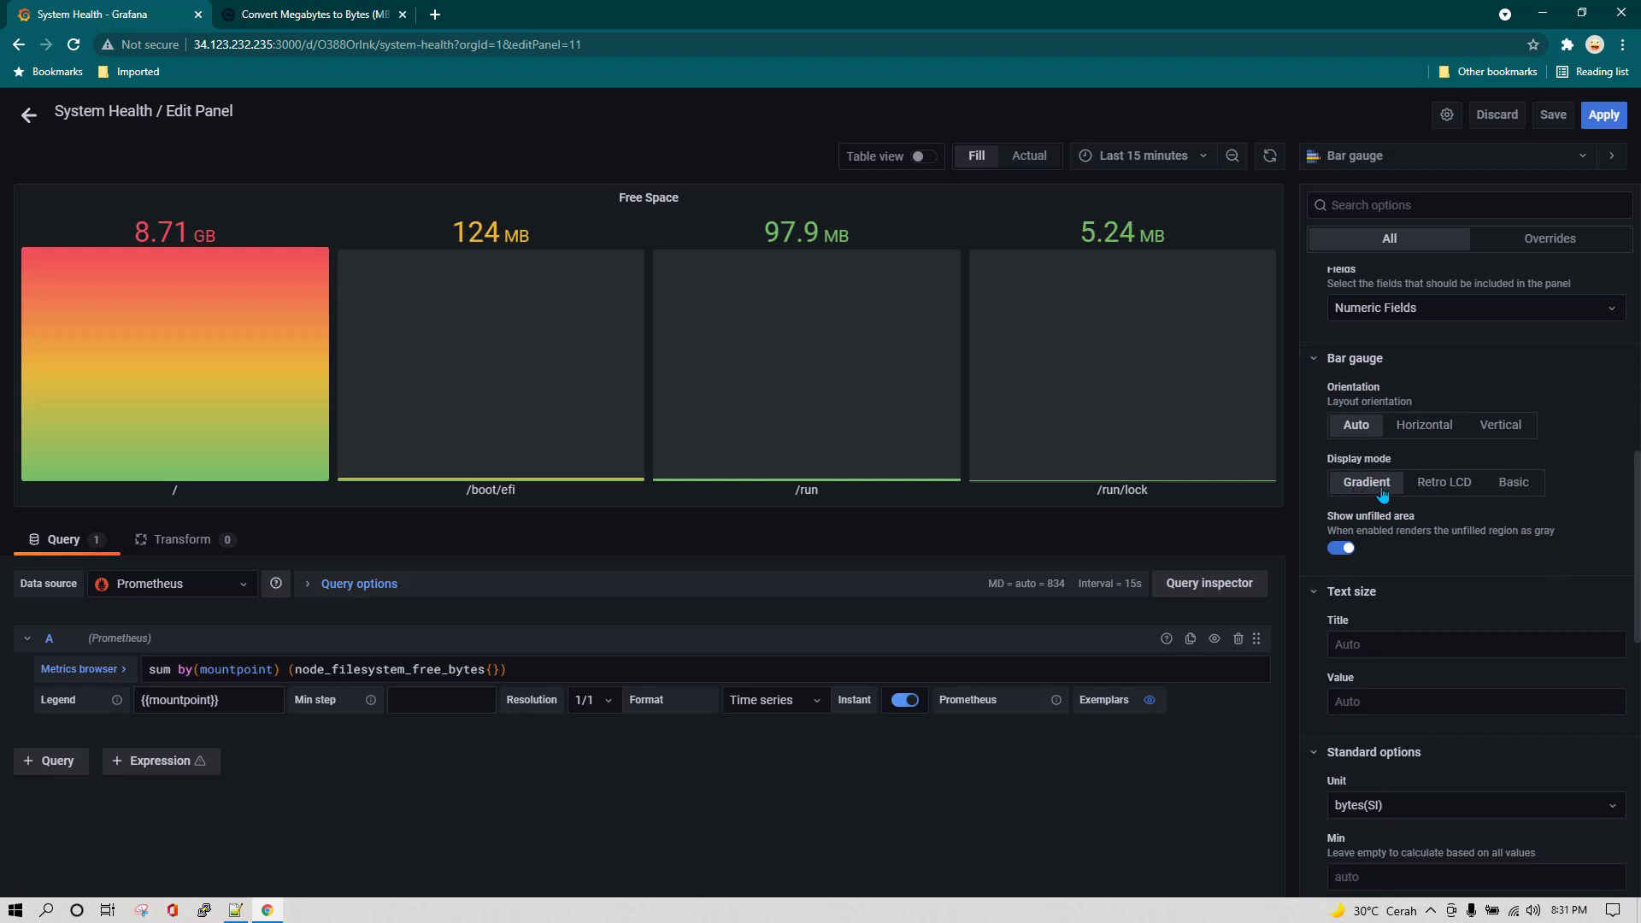
left_click(1445, 482)
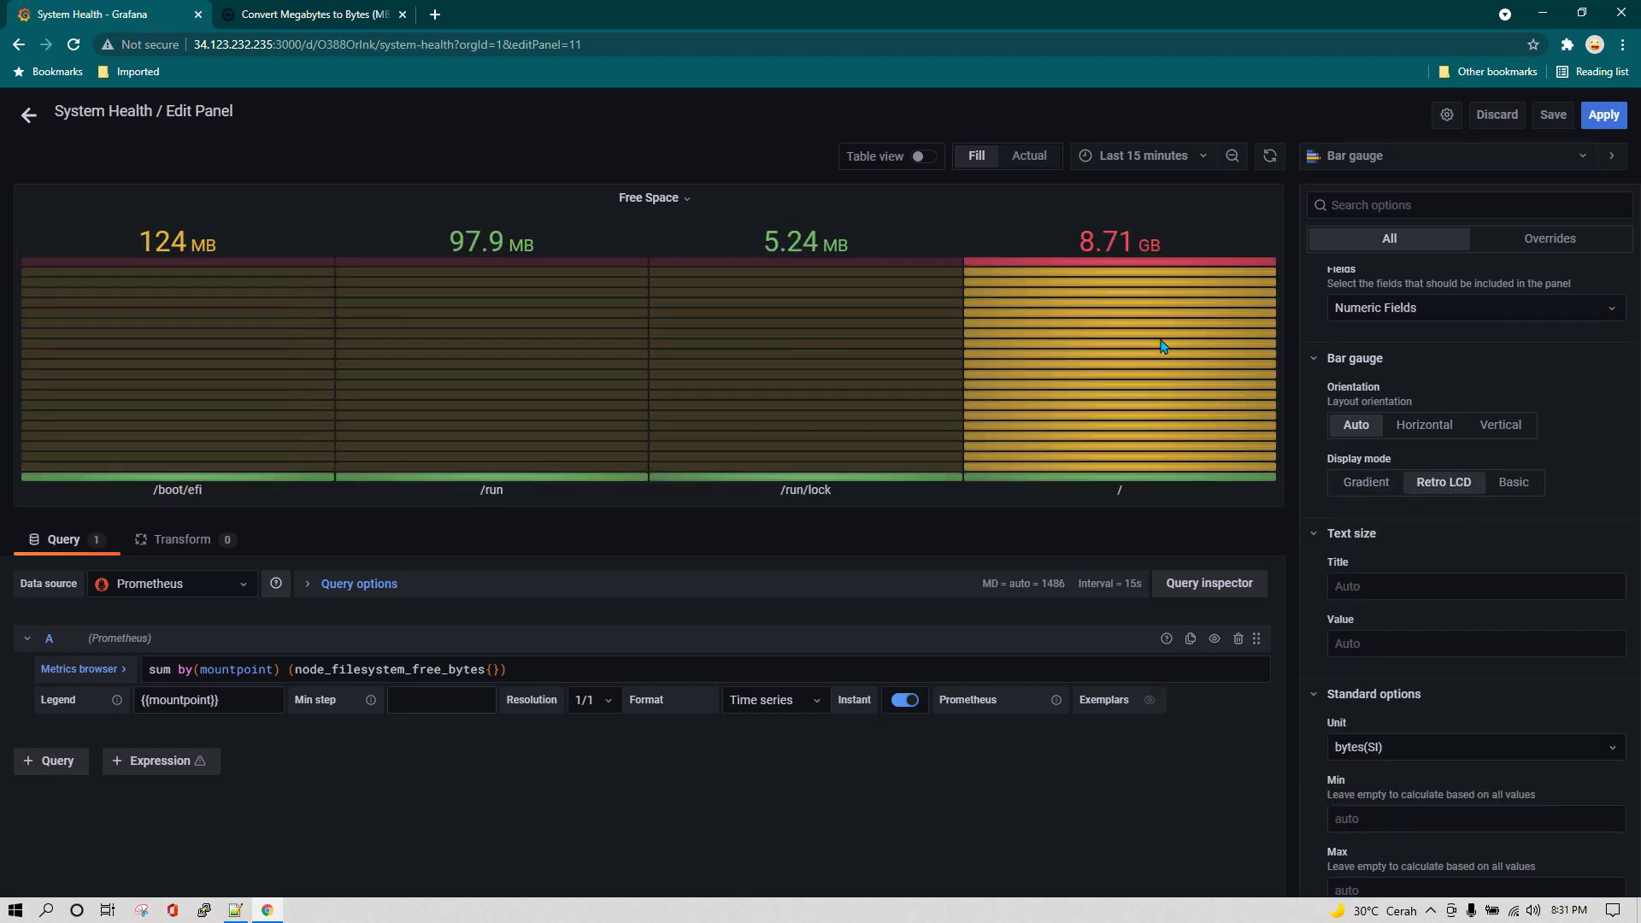
left_click(1515, 486)
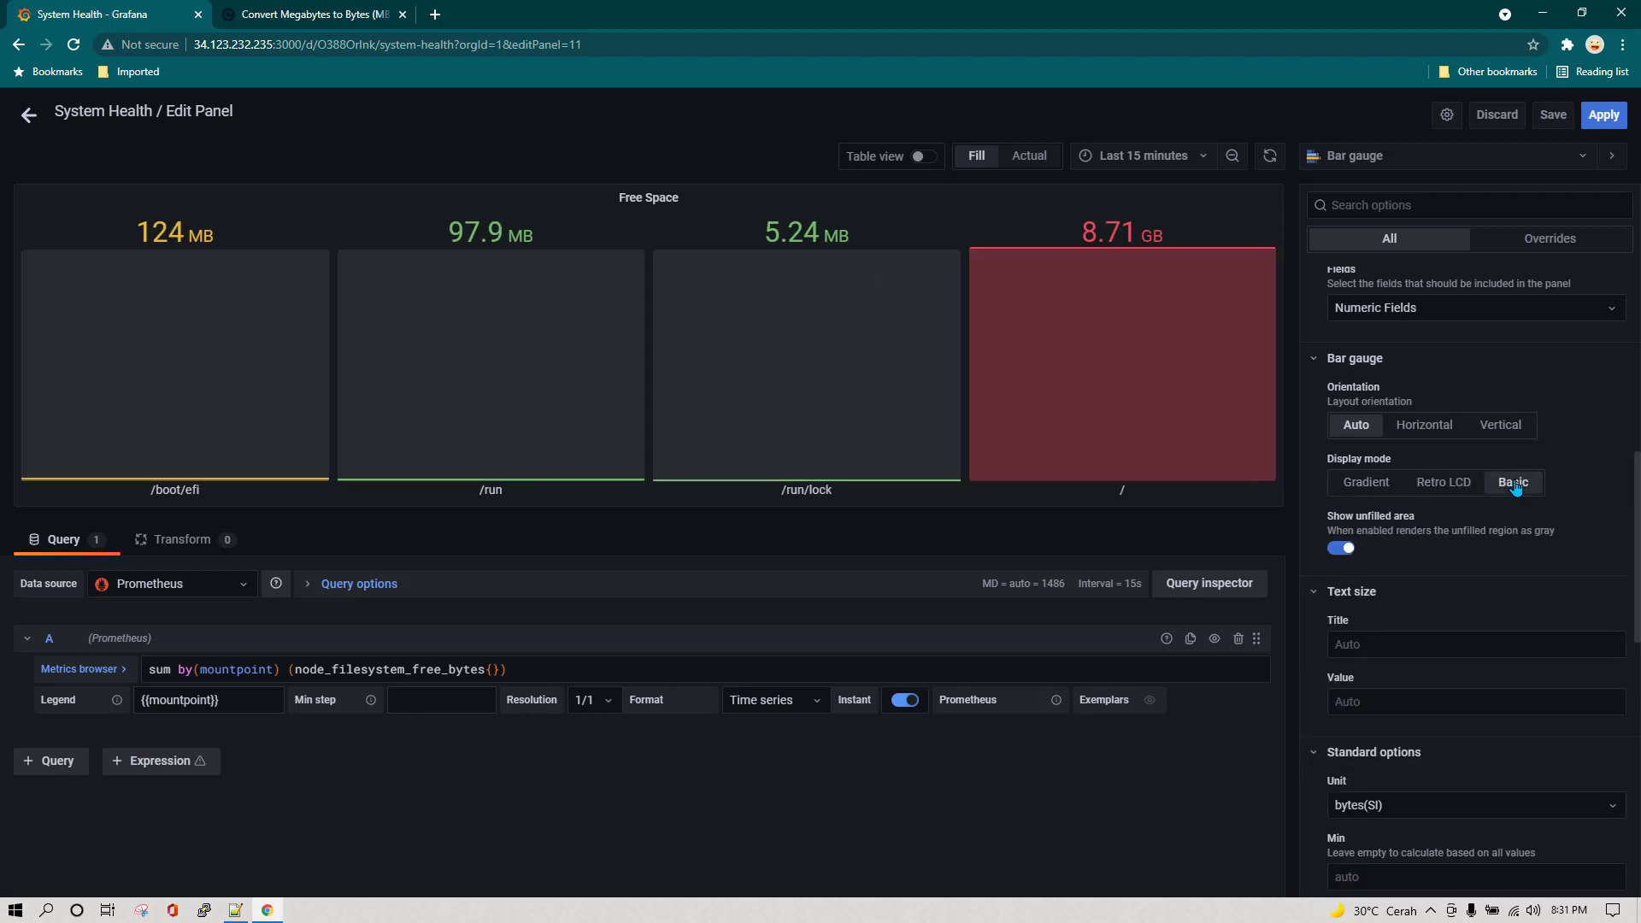
left_click(1446, 493)
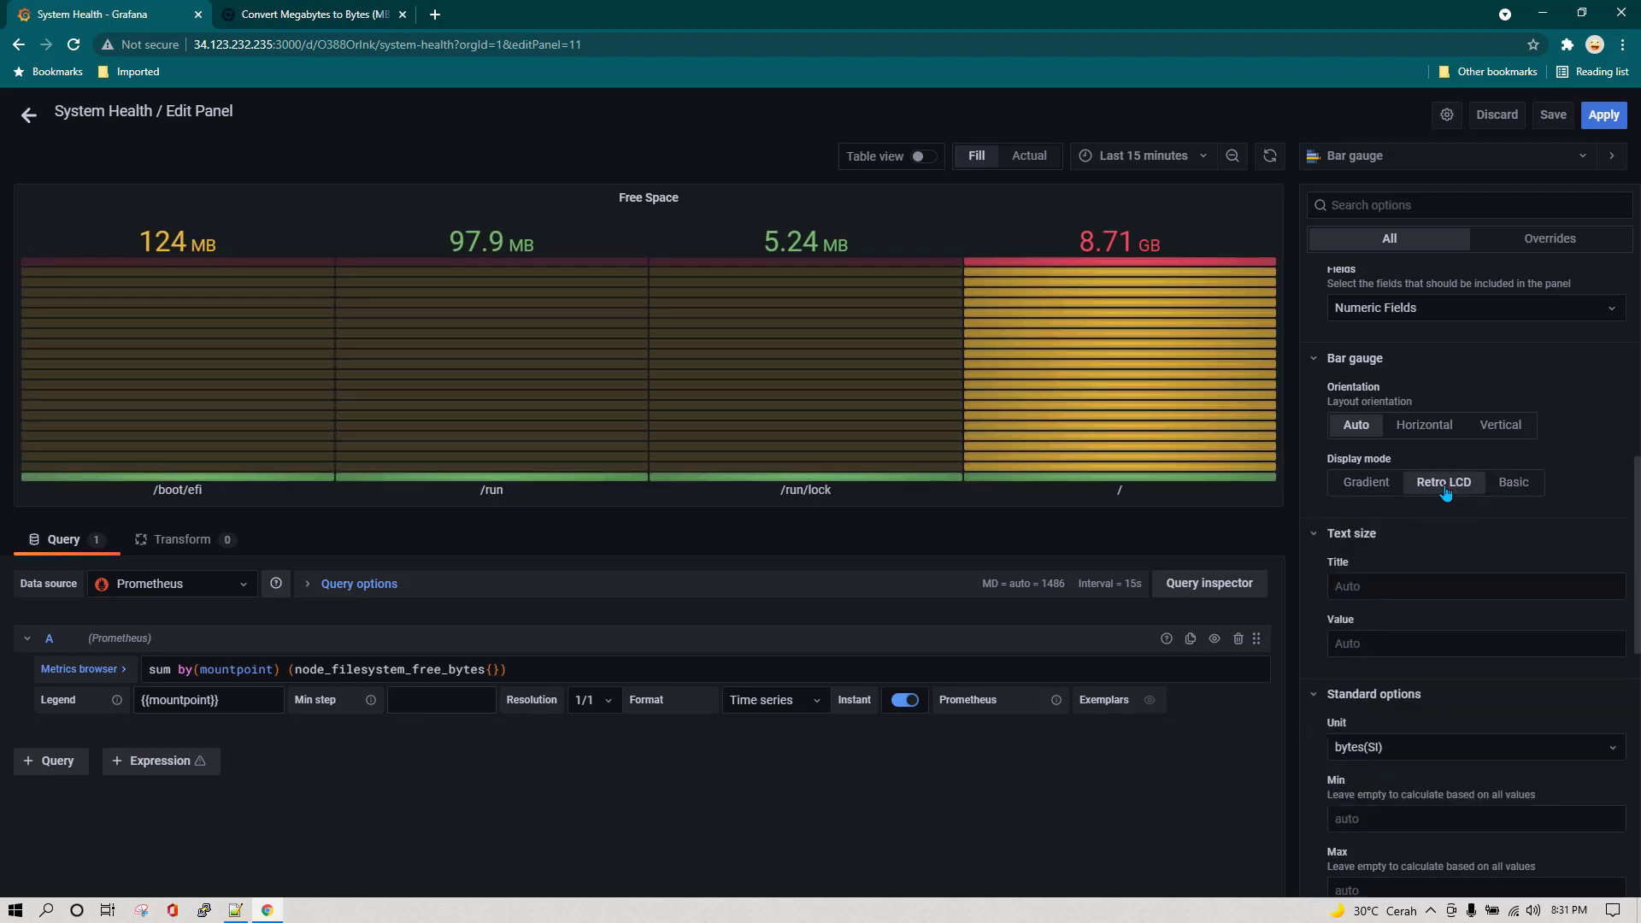
left_click(1604, 120)
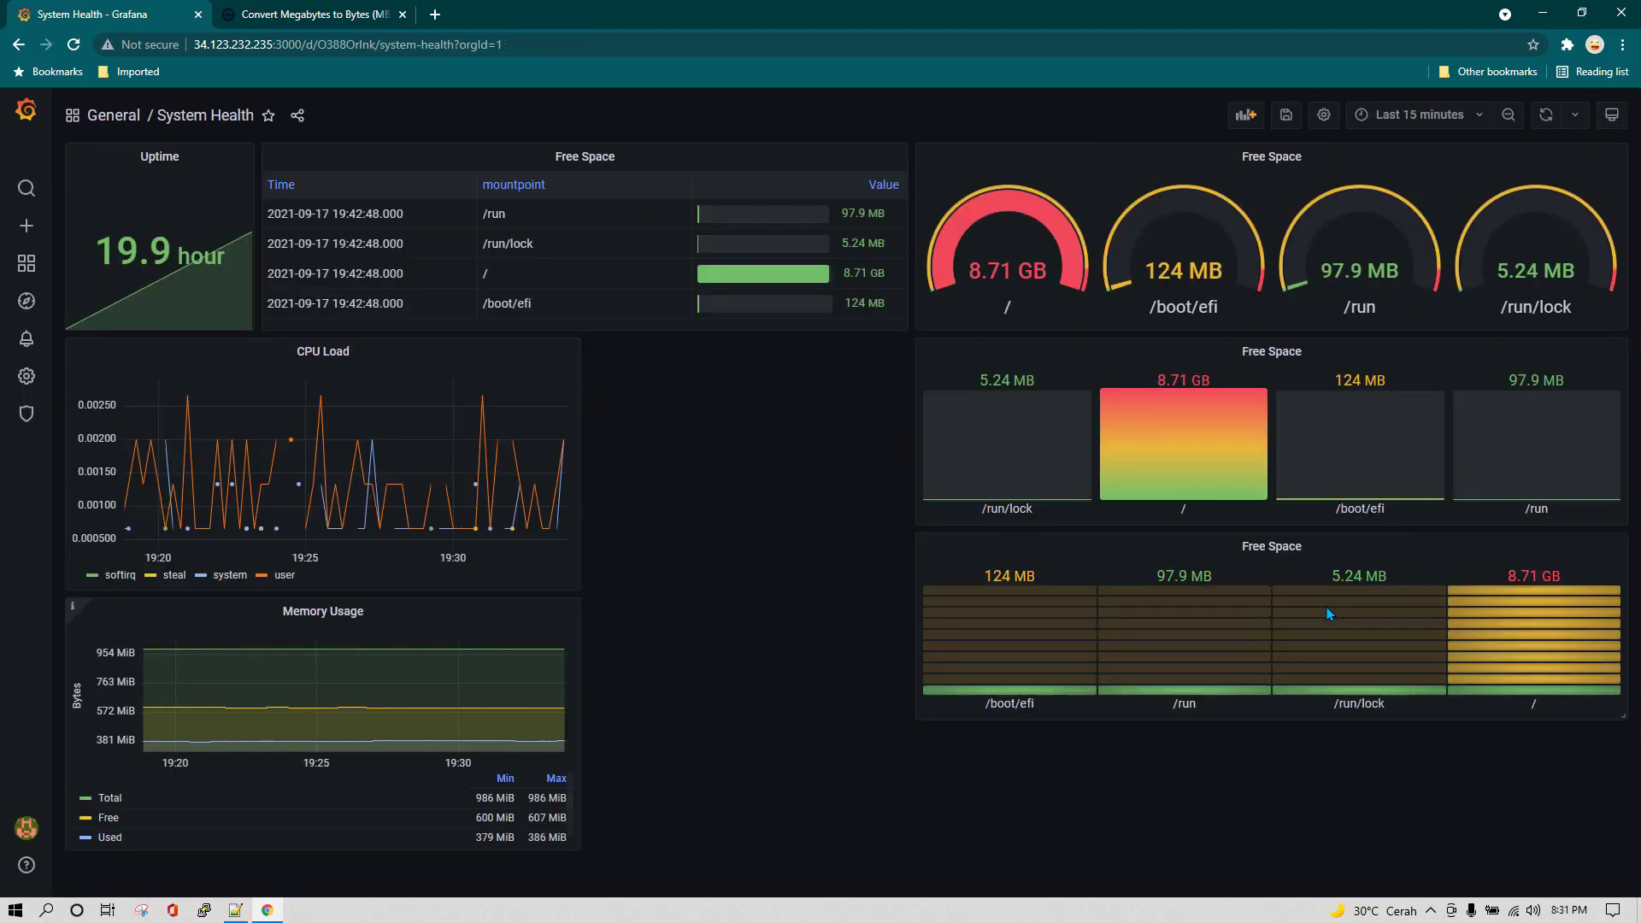
- Duplicate the Retro LCD Free Space panel
left_click(1306, 552)
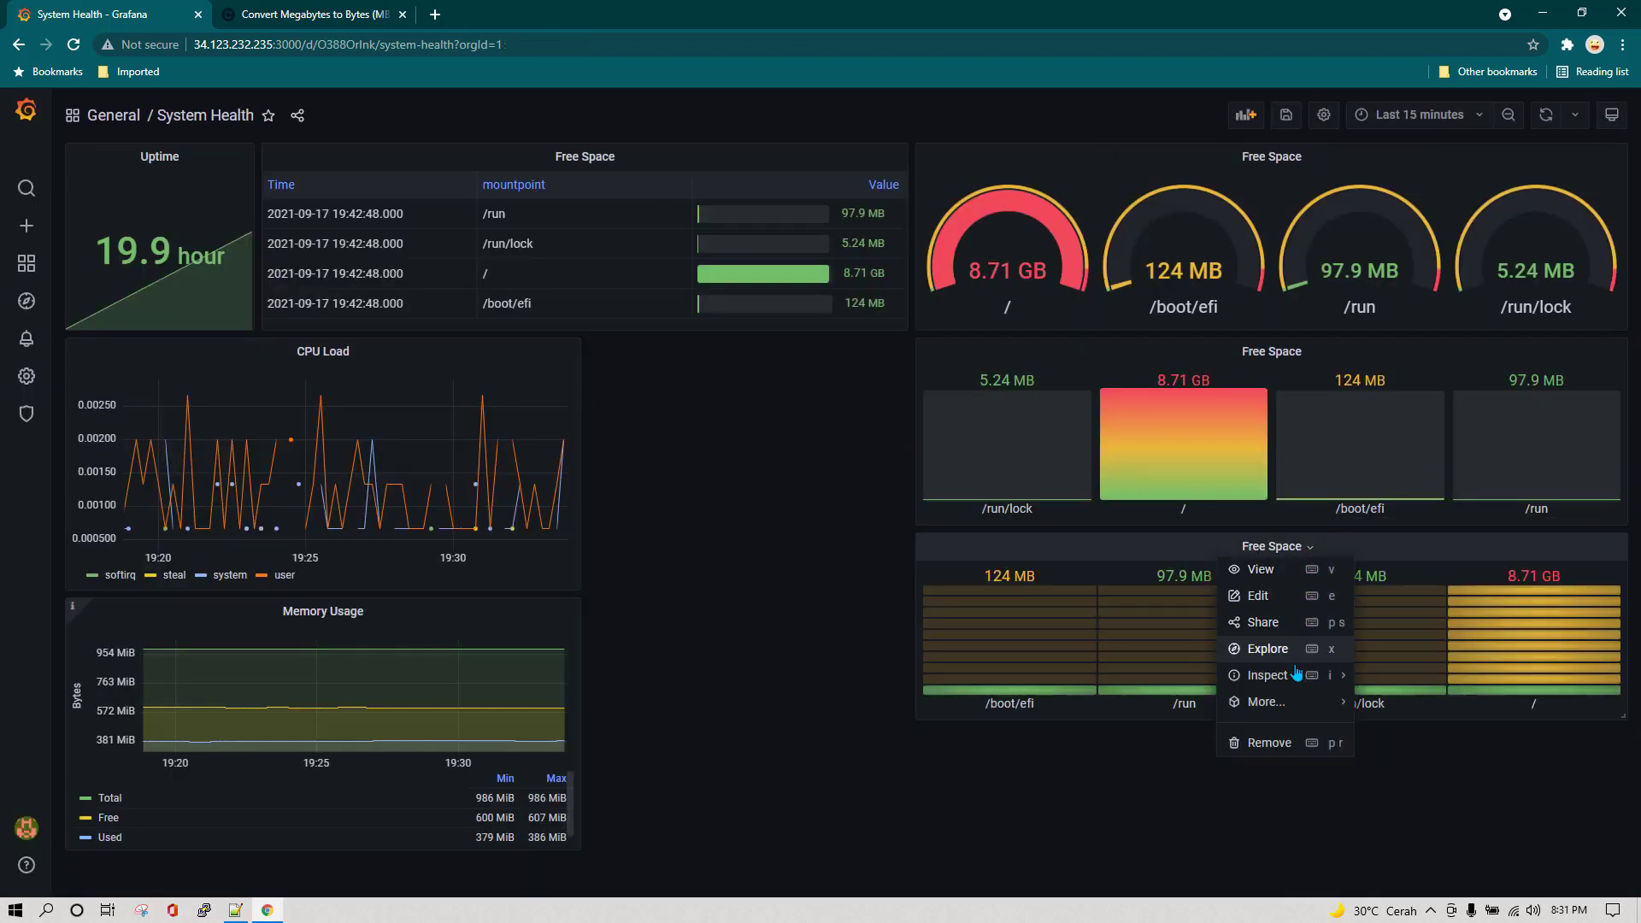
mouse_move(1282, 702)
left_click(1378, 703)
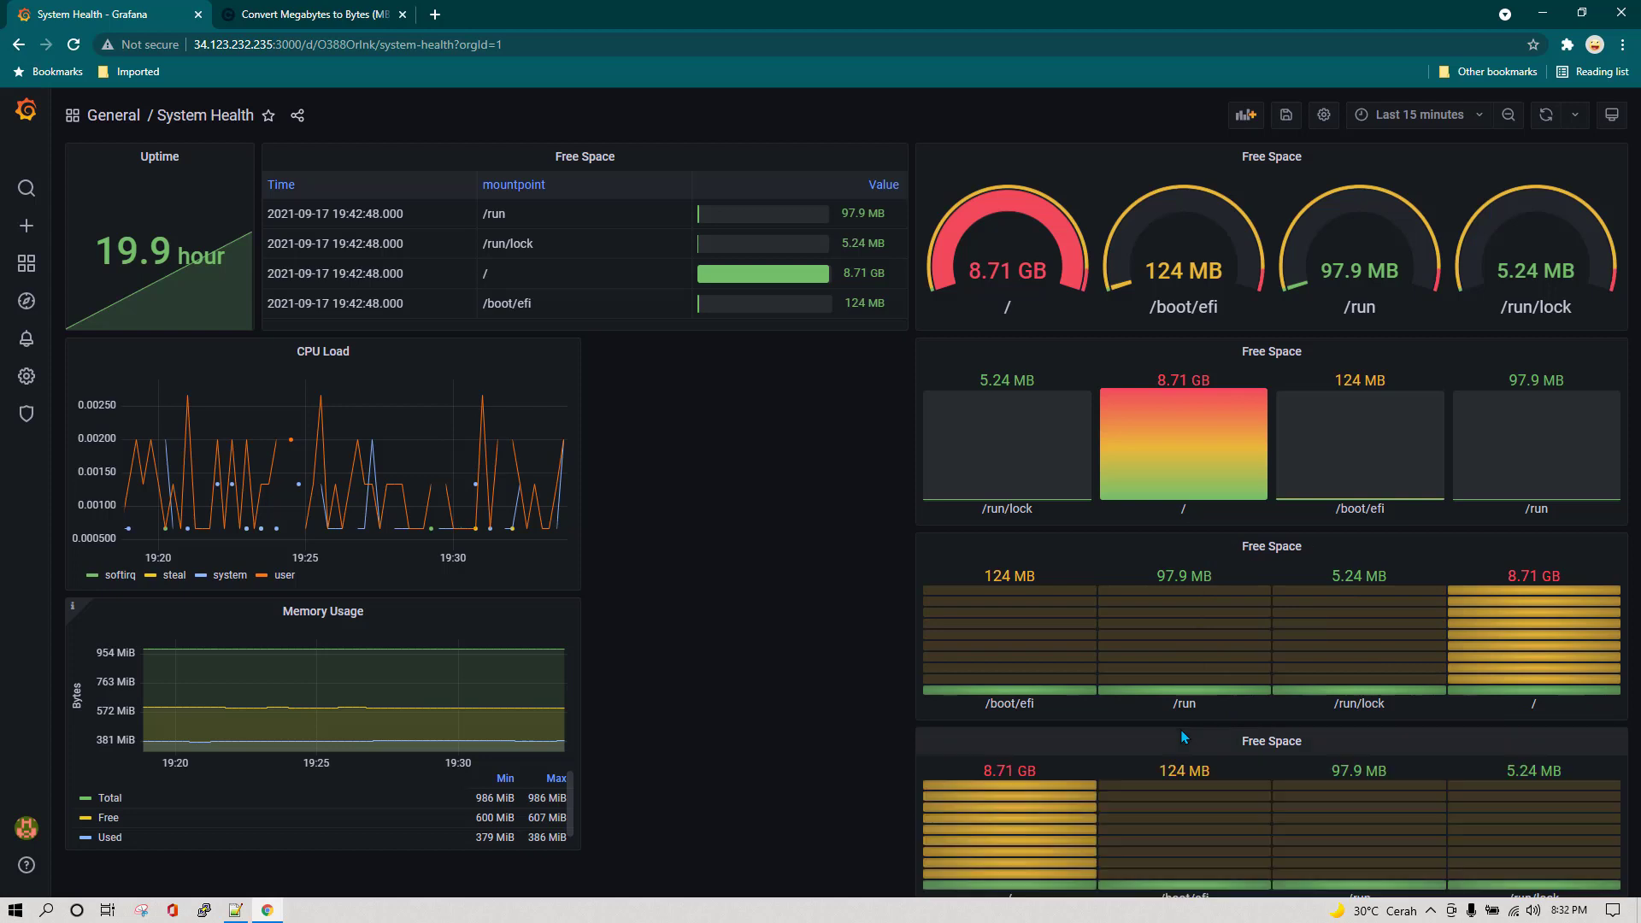
- Edit the new copy with Horizontal orientation and Basic display mode, then apply it
left_click(1310, 744)
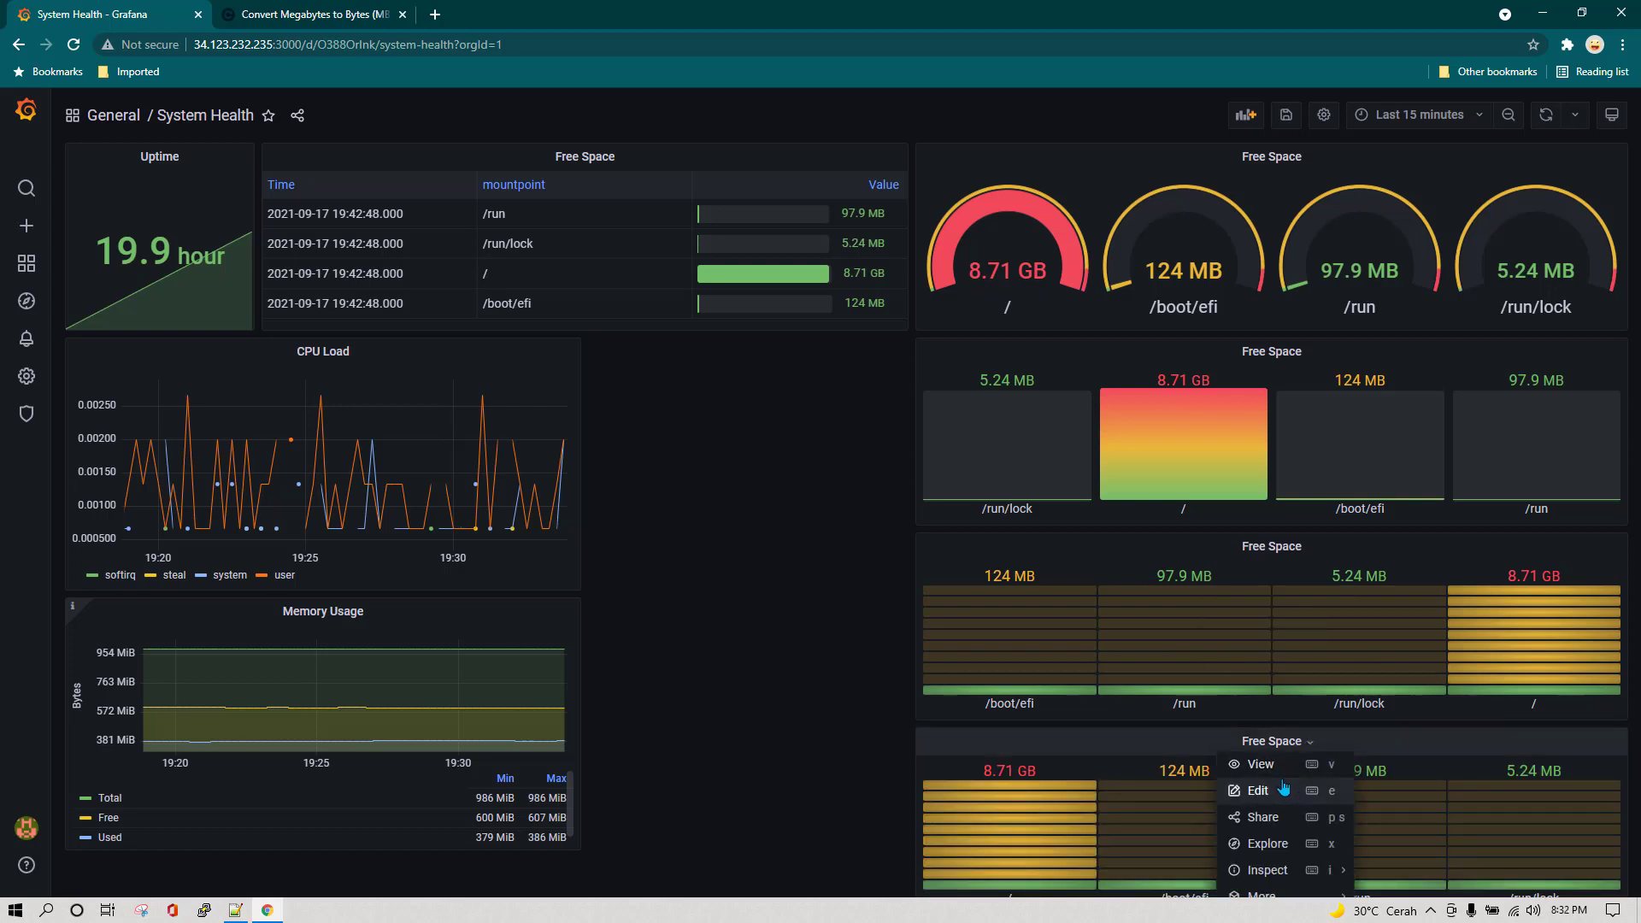
left_click(1279, 781)
scroll(1402, 547, "down", 4)
scroll(1424, 624, "down", 2)
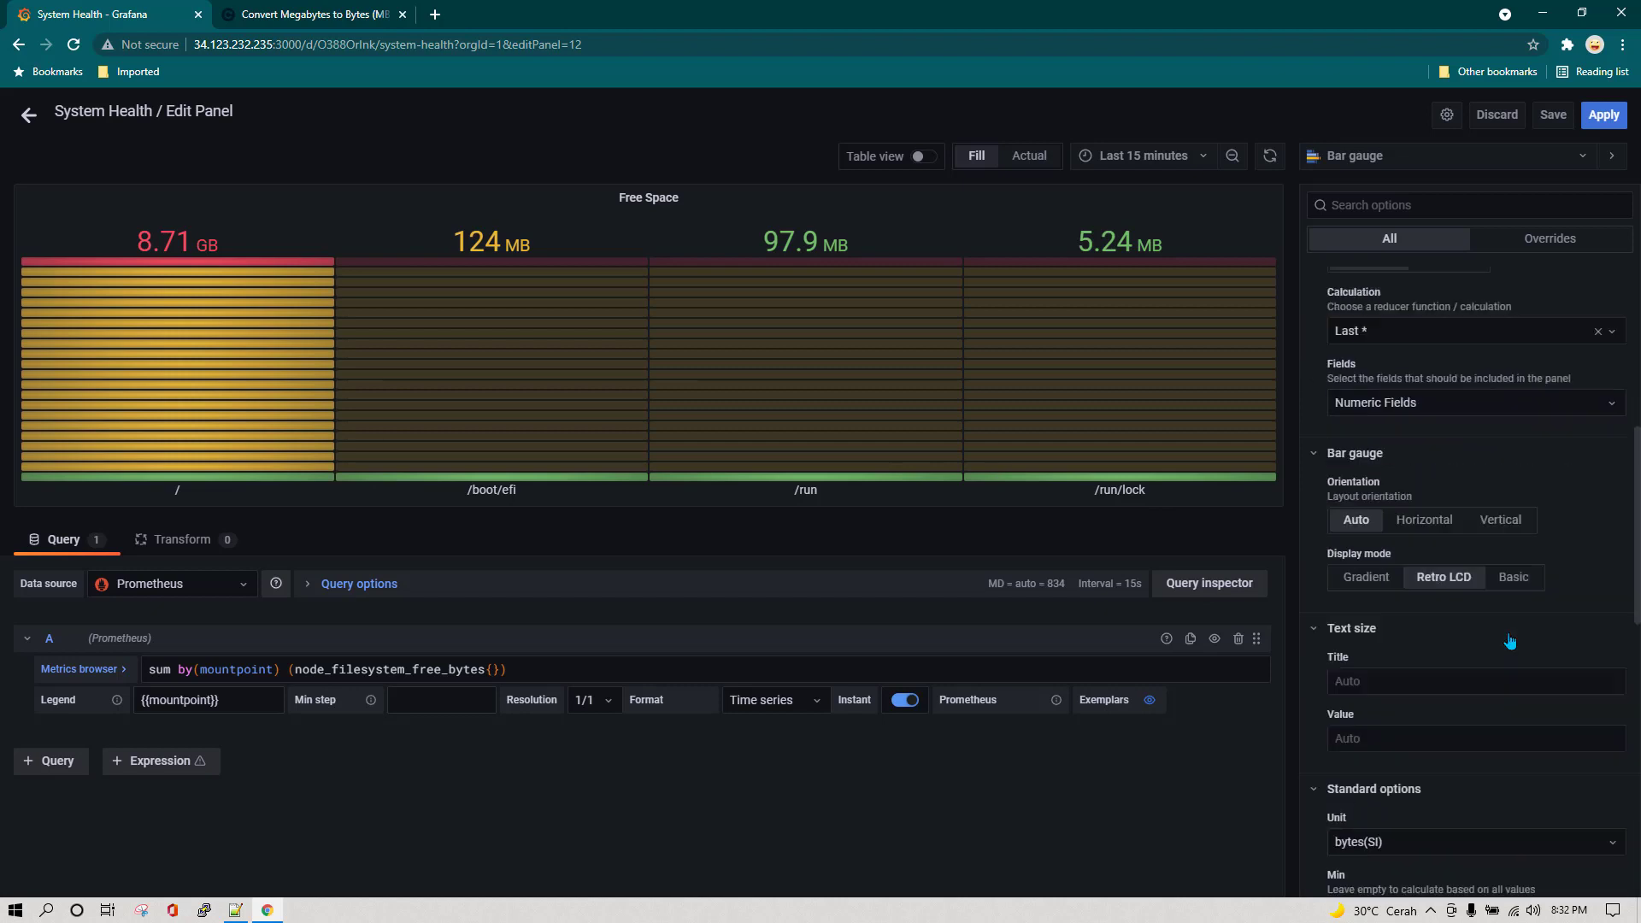
left_click(1426, 511)
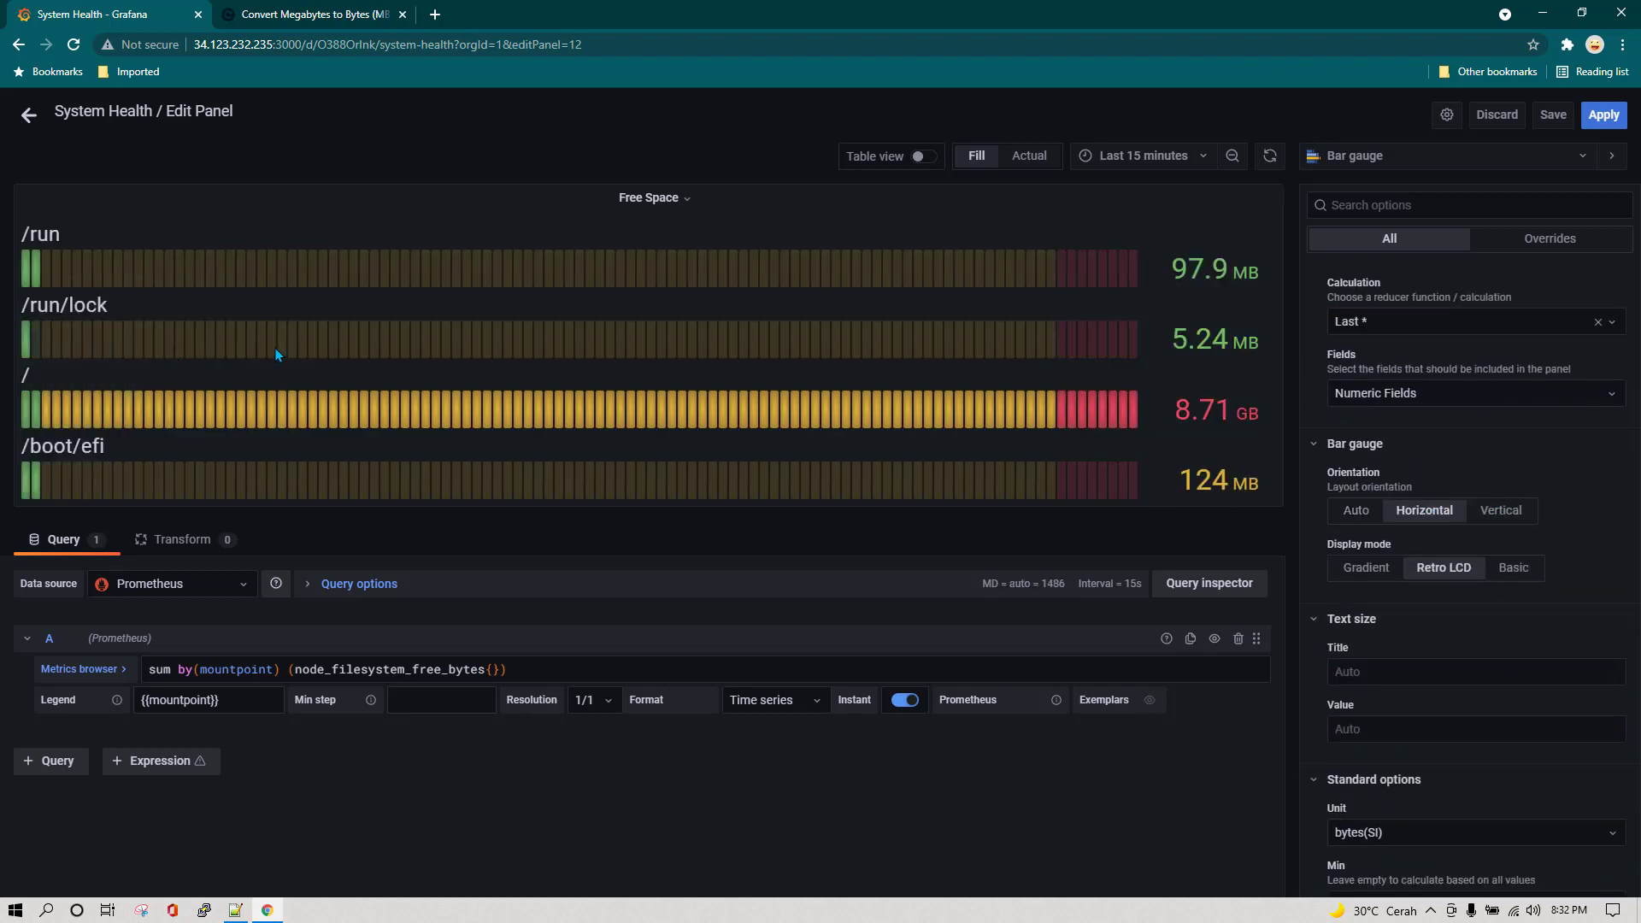
left_click(1520, 573)
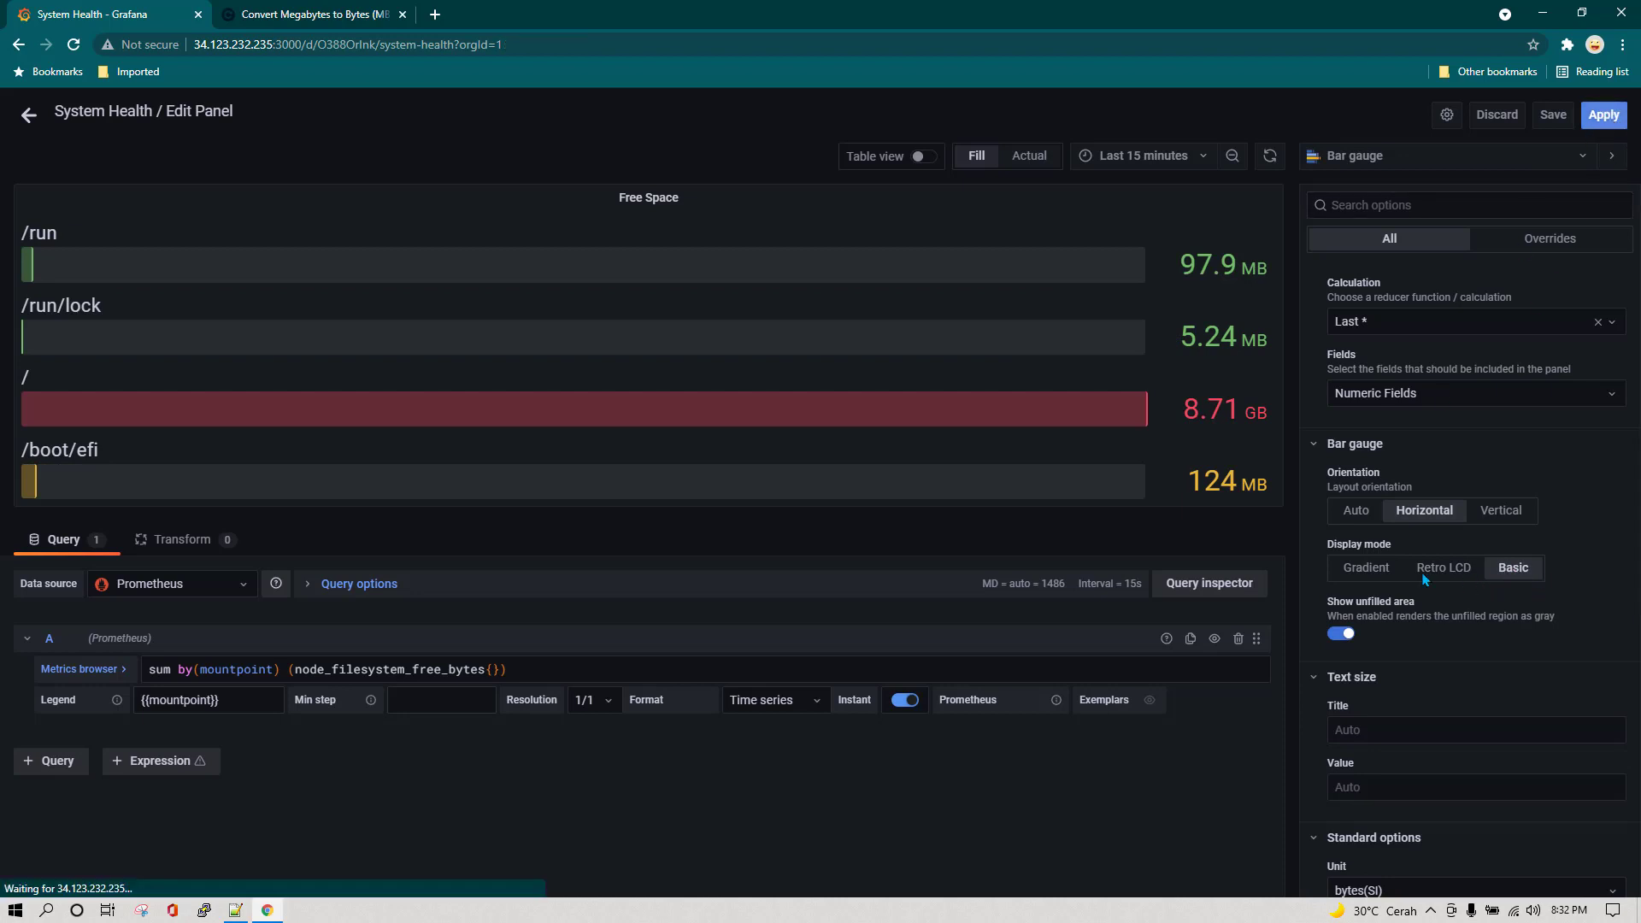
left_click(1604, 114)
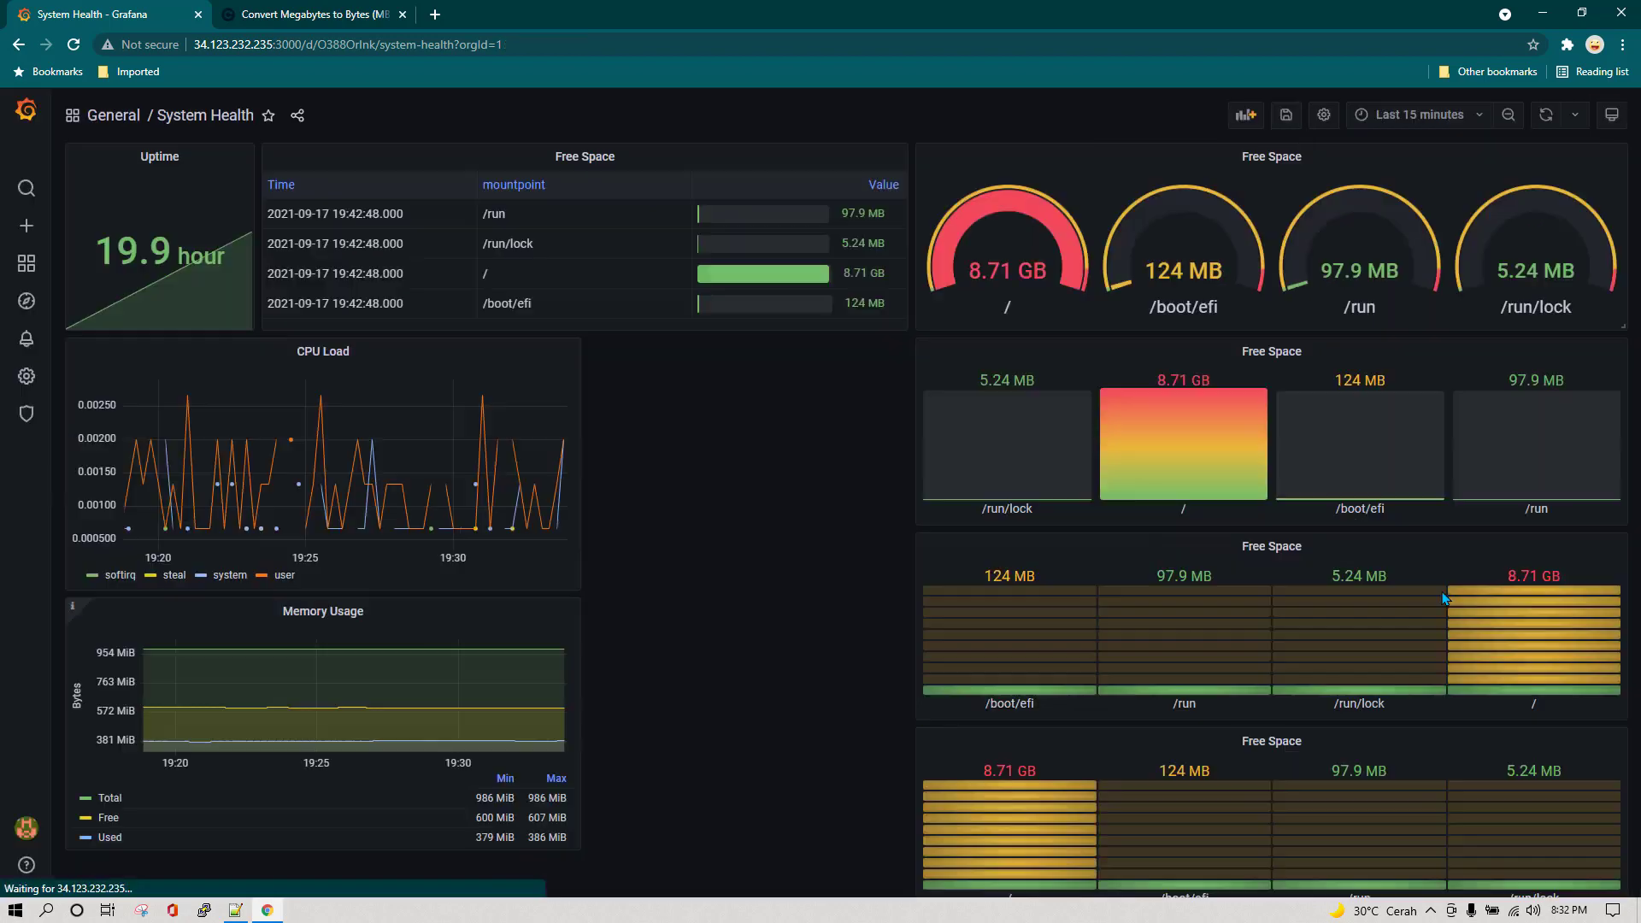
- Narrow the bottom horizontal bar panel using its corner resize handle
left_click(1347, 742)
scroll(1347, 742, "down", 1)
left_click_drag(1619, 859, 1185, 856)
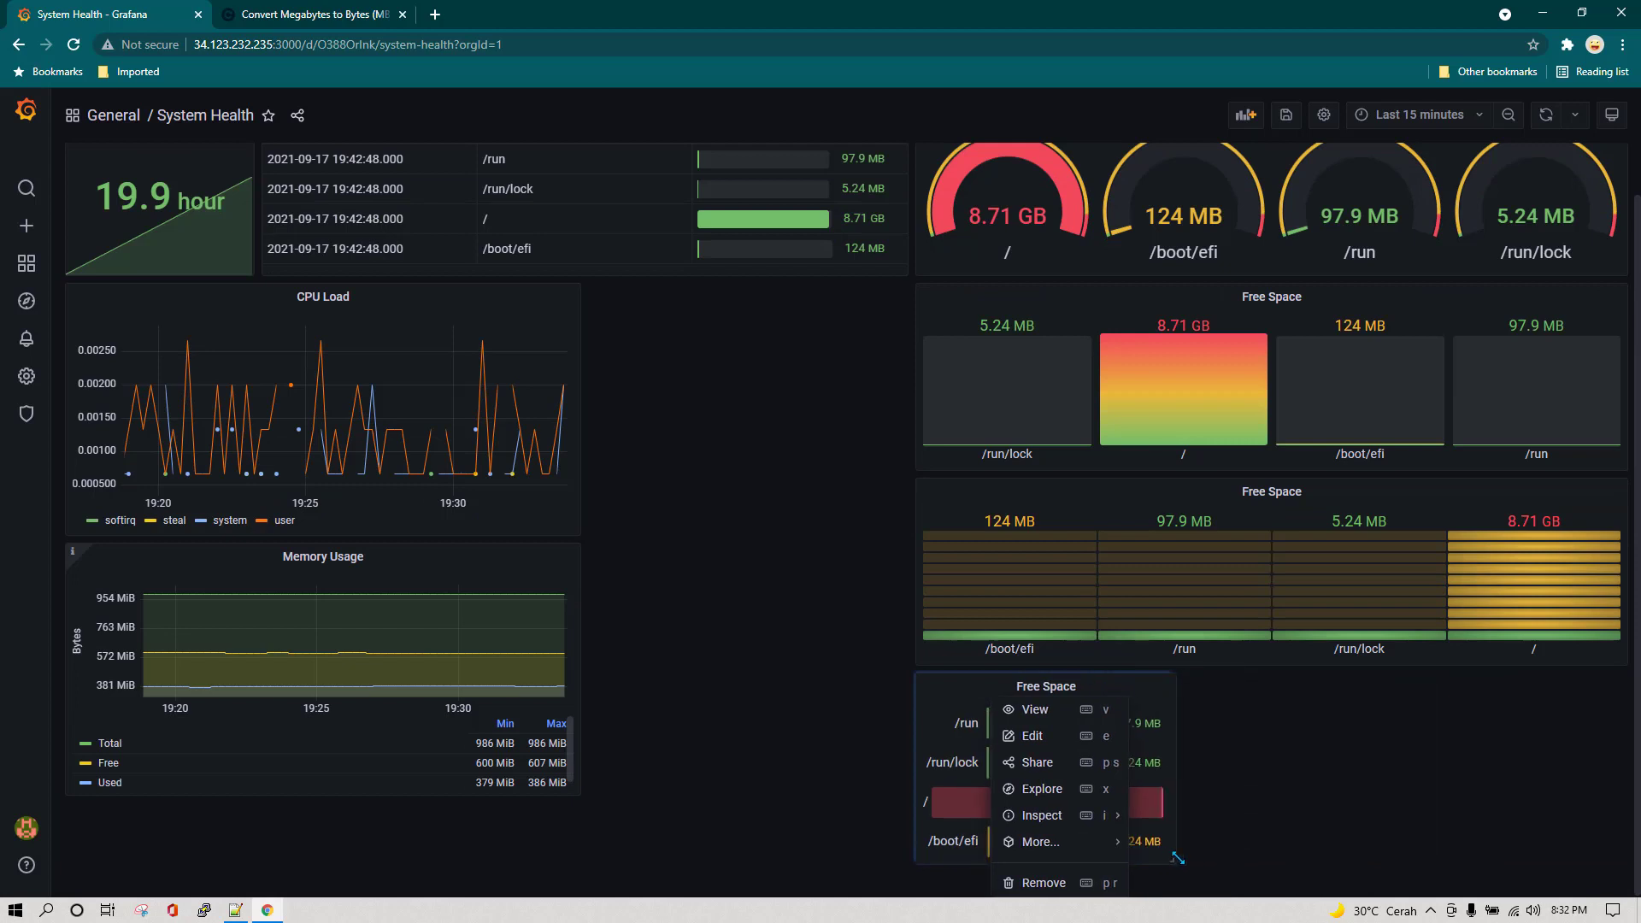
left_click(1185, 856)
- Move the horizontal bar panel into the middle column beside CPU Load and make it taller
scroll(1185, 856, "up", 1)
left_click_drag(1060, 702, 752, 359)
left_click_drag(901, 552, 900, 712)
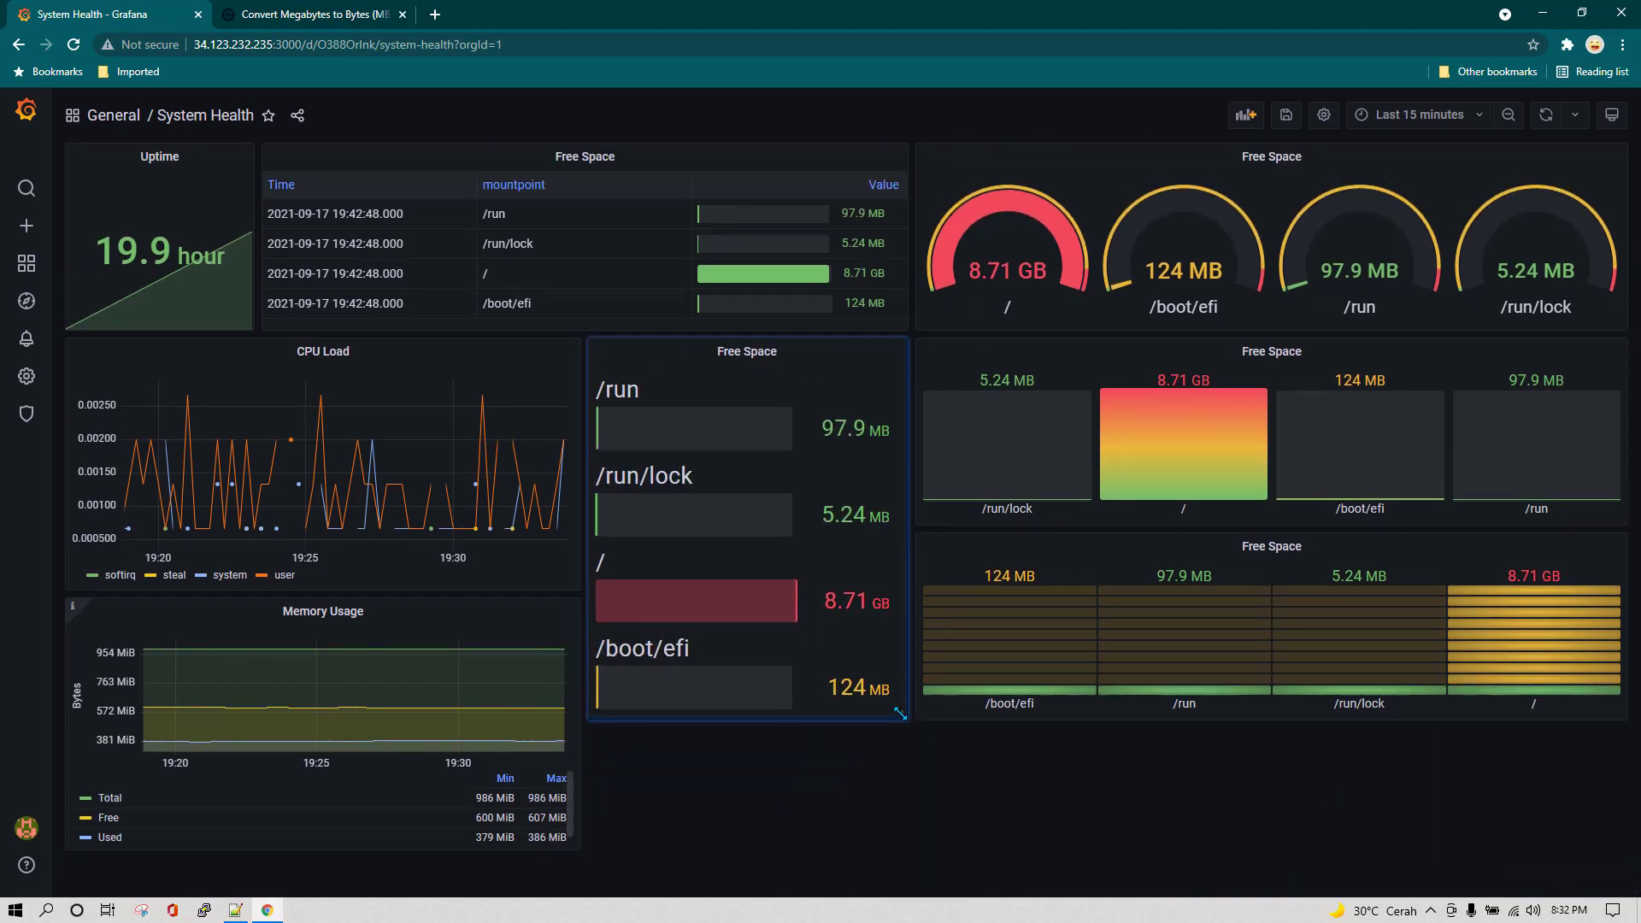